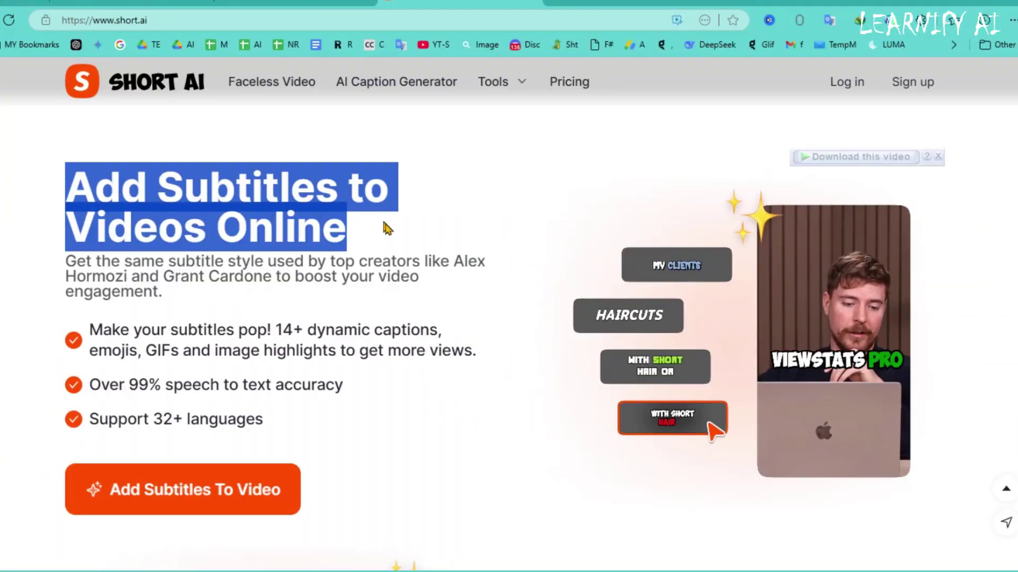
Step: Scroll through the Short AI feature sections, highlighting the Scheduled Posting heading
{"action": "scroll", "coordinate": [513, 404], "scroll_direction": "down", "scroll_amount": 6}
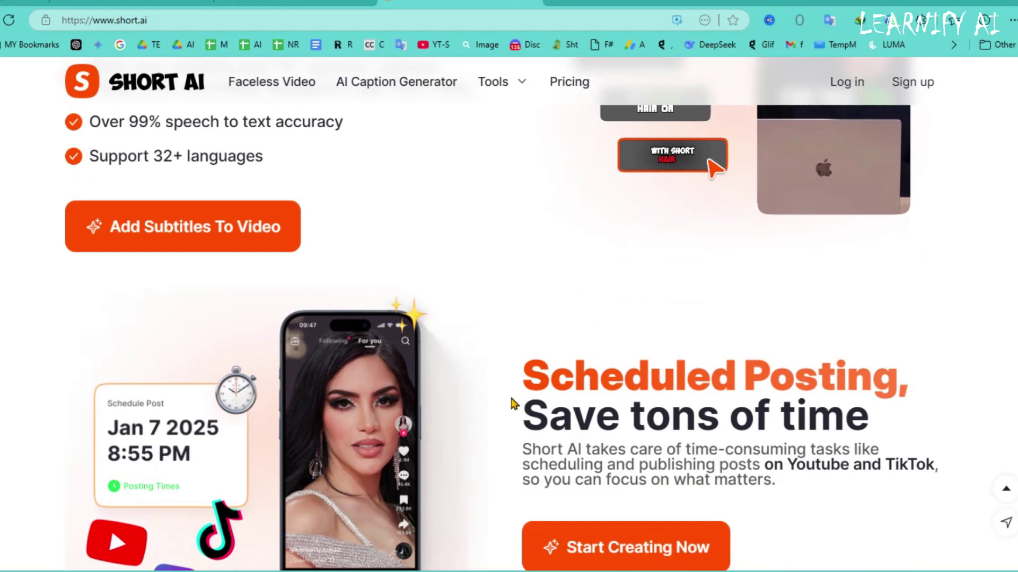
{"action": "scroll", "coordinate": [496, 387], "scroll_direction": "down", "scroll_amount": 1}
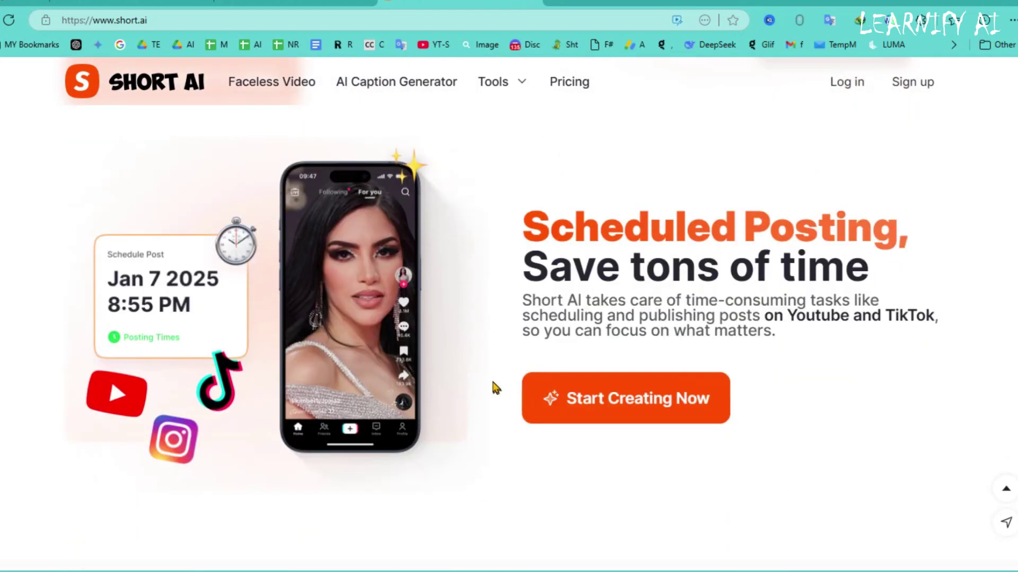
{"action": "left_click_drag", "start_coordinate": [525, 233], "coordinate": [847, 244]}
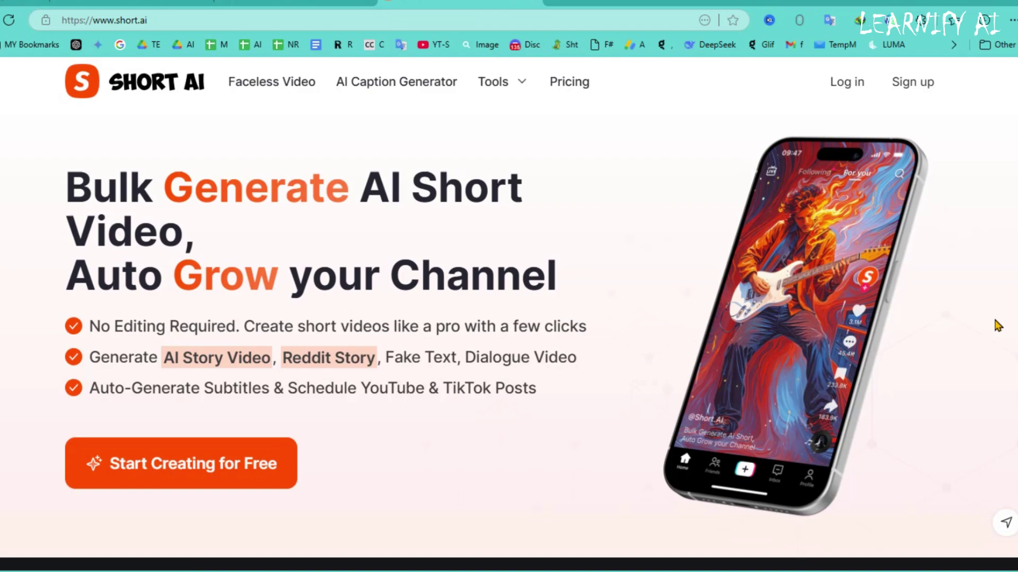
{"action": "scroll", "coordinate": [996, 325], "scroll_direction": "down", "scroll_amount": 1}
{"action": "scroll", "coordinate": [996, 326], "scroll_direction": "down", "scroll_amount": 2}
{"action": "scroll", "coordinate": [996, 325], "scroll_direction": "down", "scroll_amount": 2}
{"action": "scroll", "coordinate": [996, 326], "scroll_direction": "down", "scroll_amount": 1}
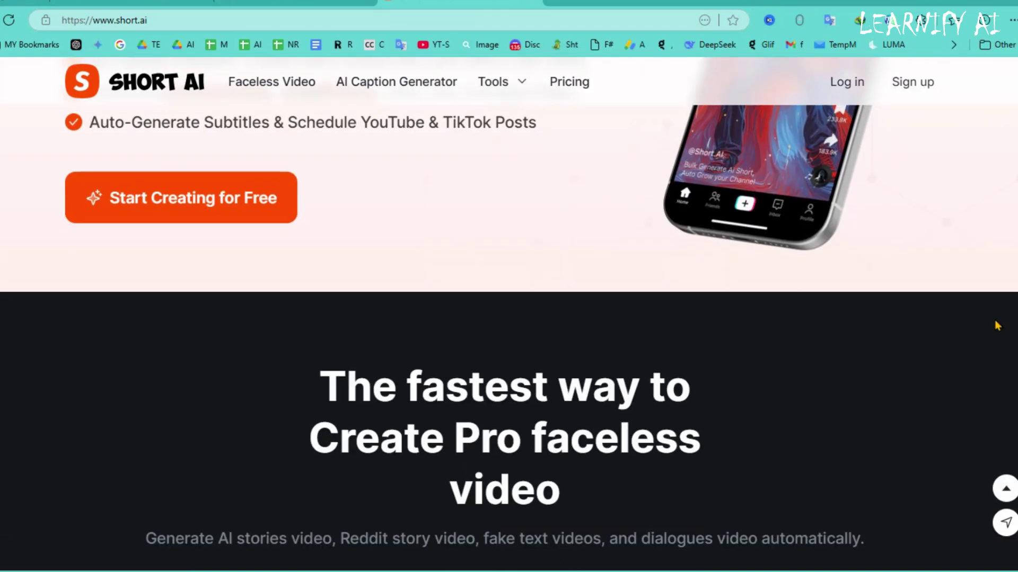
{"action": "scroll", "coordinate": [996, 325], "scroll_direction": "down", "scroll_amount": 2}
{"action": "scroll", "coordinate": [997, 325], "scroll_direction": "down", "scroll_amount": 1}
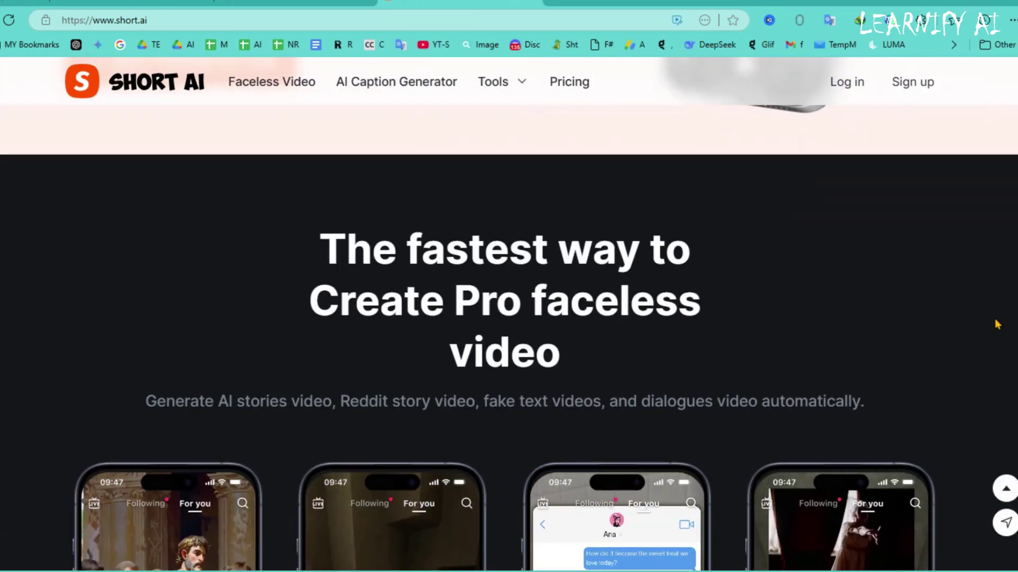
{"action": "scroll", "coordinate": [996, 326], "scroll_direction": "down", "scroll_amount": 2}
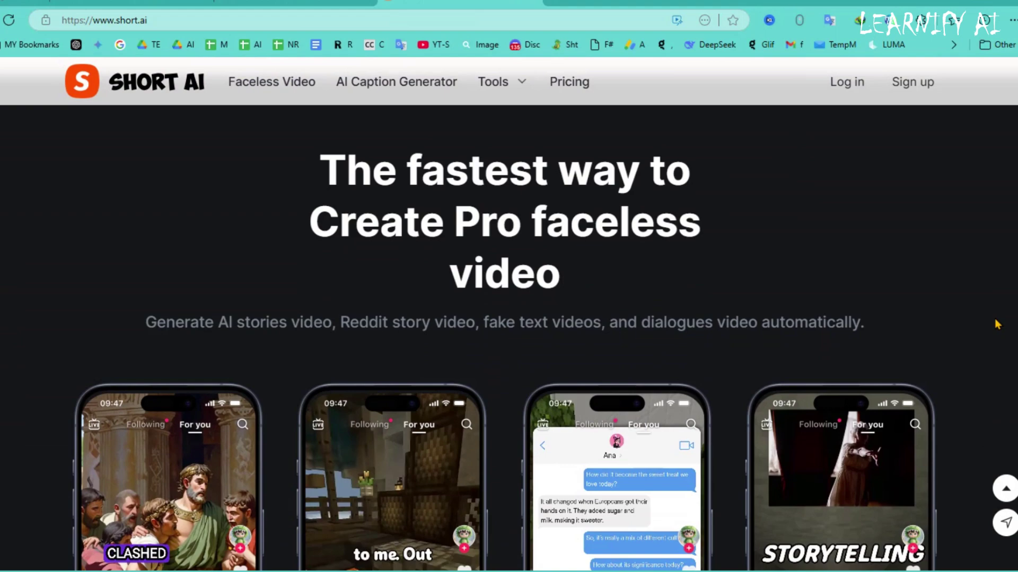
{"action": "scroll", "coordinate": [996, 326], "scroll_direction": "down", "scroll_amount": 3}
{"action": "scroll", "coordinate": [997, 325], "scroll_direction": "down", "scroll_amount": 2}
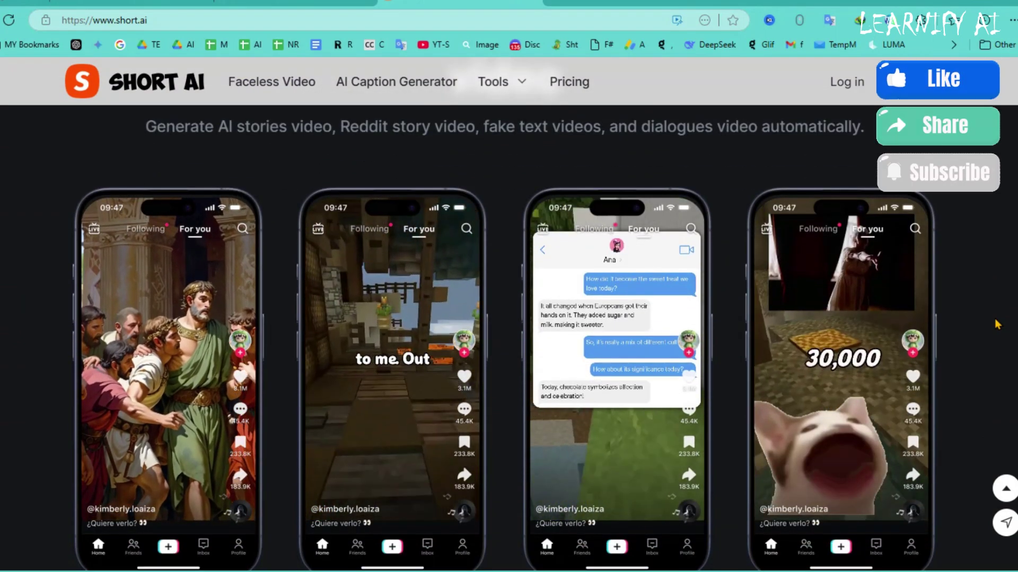
{"action": "scroll", "coordinate": [996, 324], "scroll_direction": "down", "scroll_amount": 2}
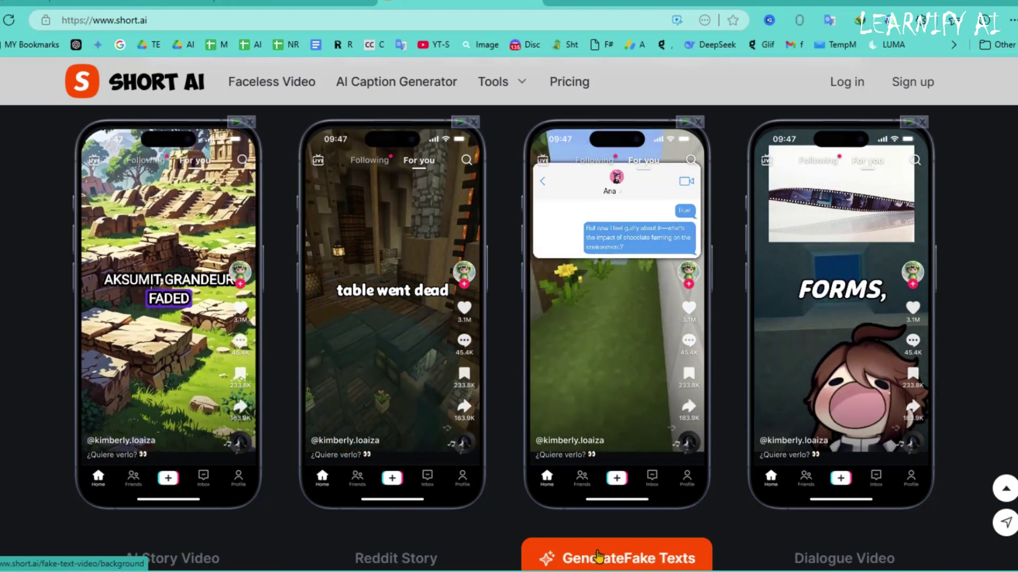
{"action": "mouse_move", "coordinate": [841, 334]}
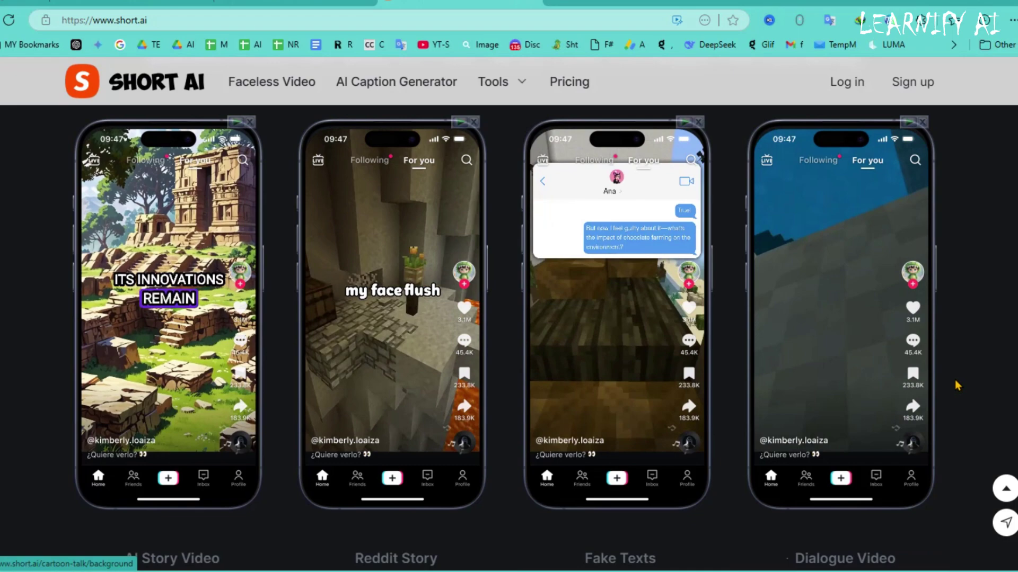
Step: Scroll down to the Add Subtitles section and open the account sign-up form
{"action": "scroll", "coordinate": [956, 381], "scroll_direction": "down", "scroll_amount": 5}
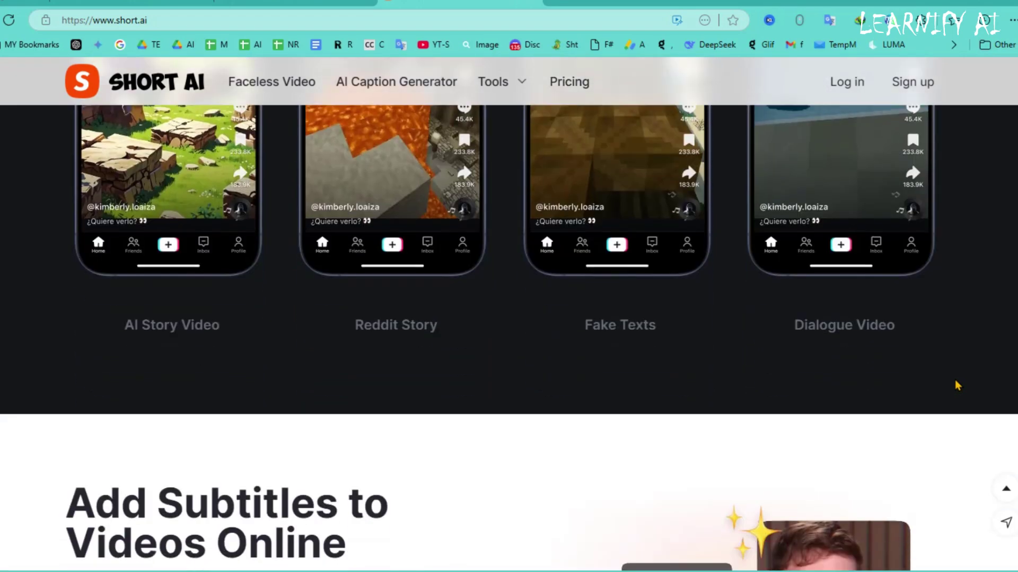
{"action": "scroll", "coordinate": [956, 385], "scroll_direction": "down", "scroll_amount": 2}
{"action": "scroll", "coordinate": [956, 385], "scroll_direction": "down", "scroll_amount": 3}
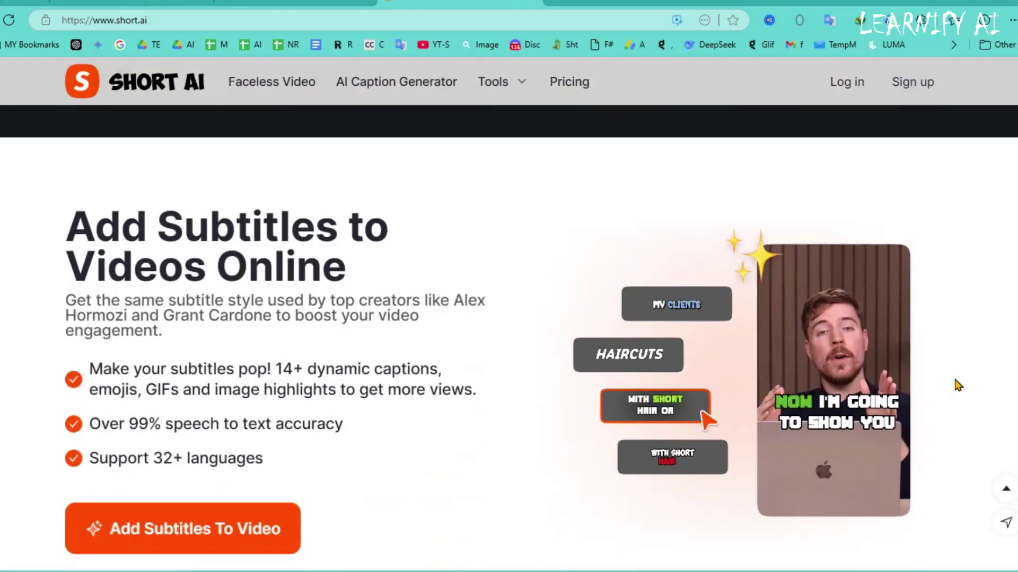
{"action": "left_click", "coordinate": [911, 82]}
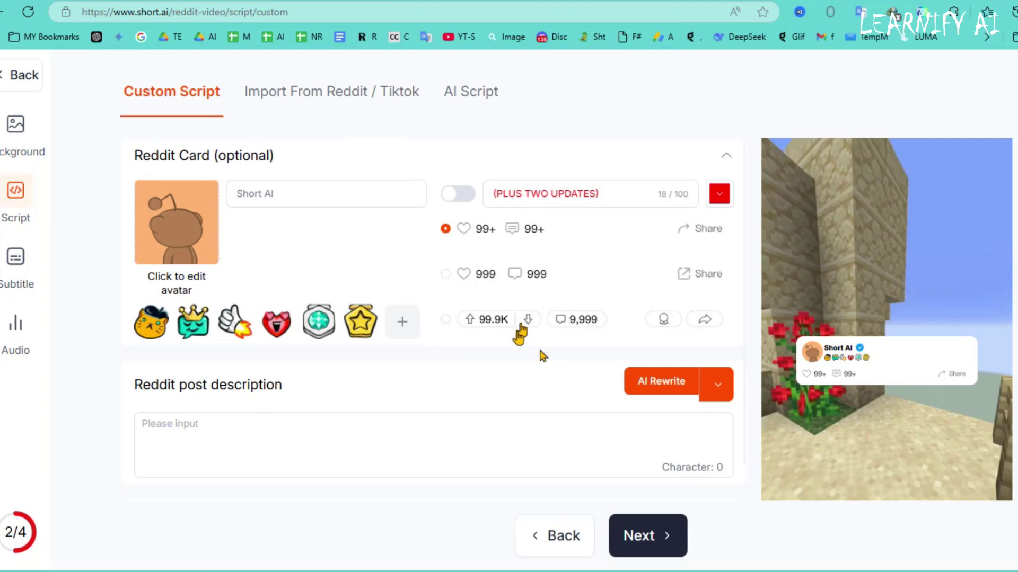
Step: Collapse the Reddit card, keep the AI-rewritten crypto description, and AI-generate the video script
{"action": "left_click", "coordinate": [617, 122]}
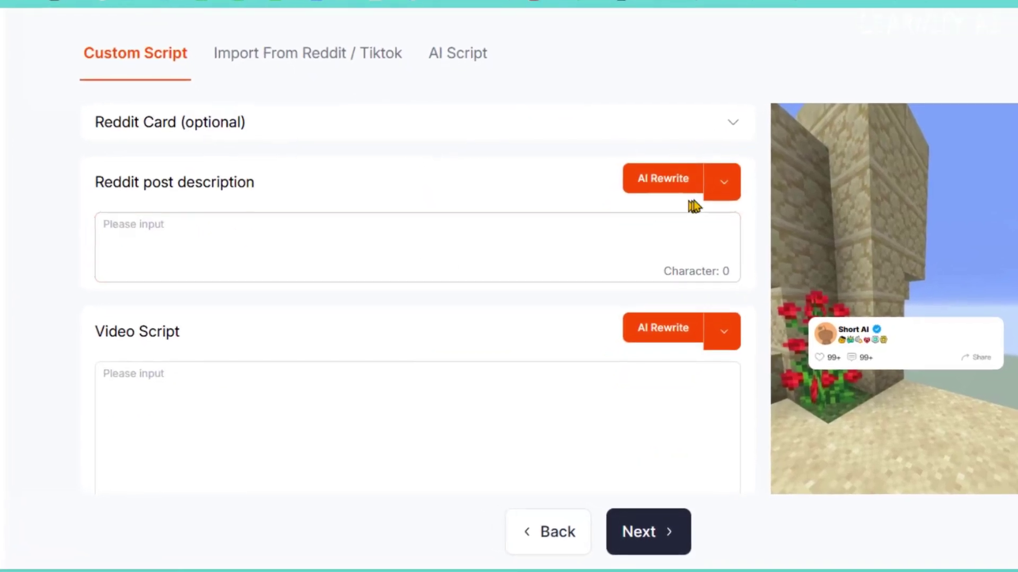
{"action": "left_click", "coordinate": [720, 197]}
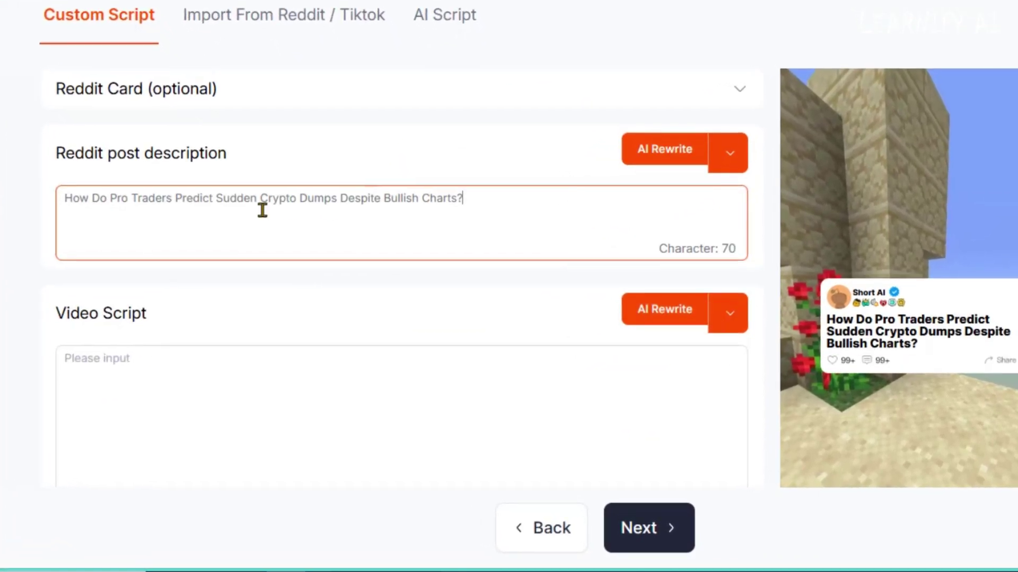
{"action": "left_click", "coordinate": [657, 165]}
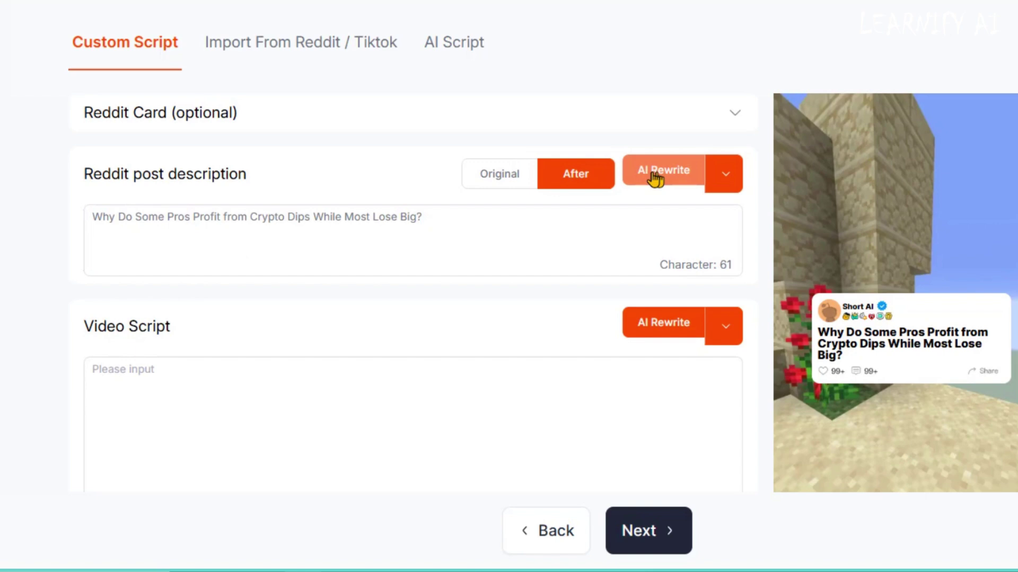
{"action": "left_click", "coordinate": [496, 164]}
{"action": "left_click", "coordinate": [573, 195]}
{"action": "left_click", "coordinate": [658, 334]}
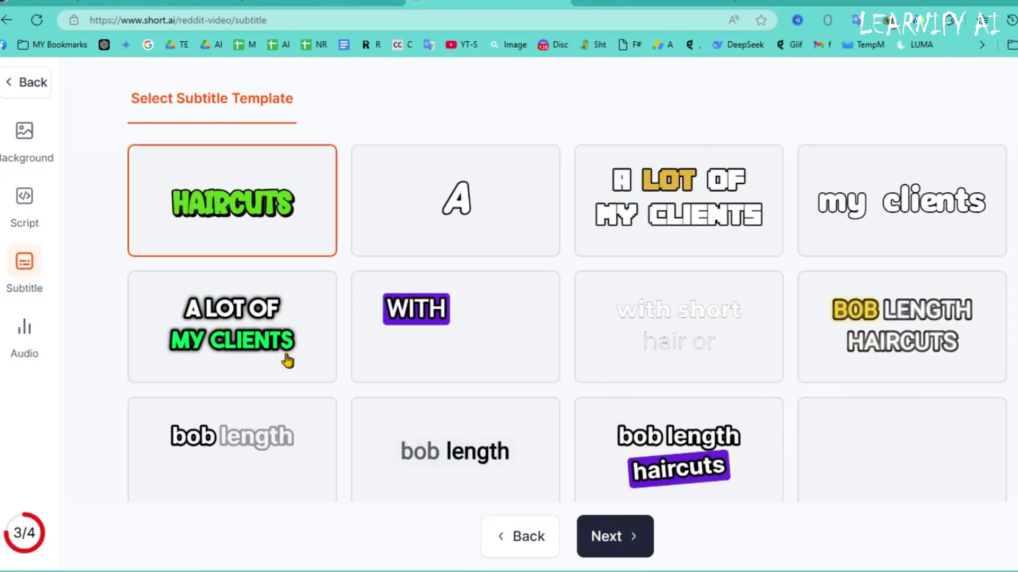
Step: Pick a different subtitle template and filter narrator voices to Multilingual
{"action": "left_click", "coordinate": [249, 334]}
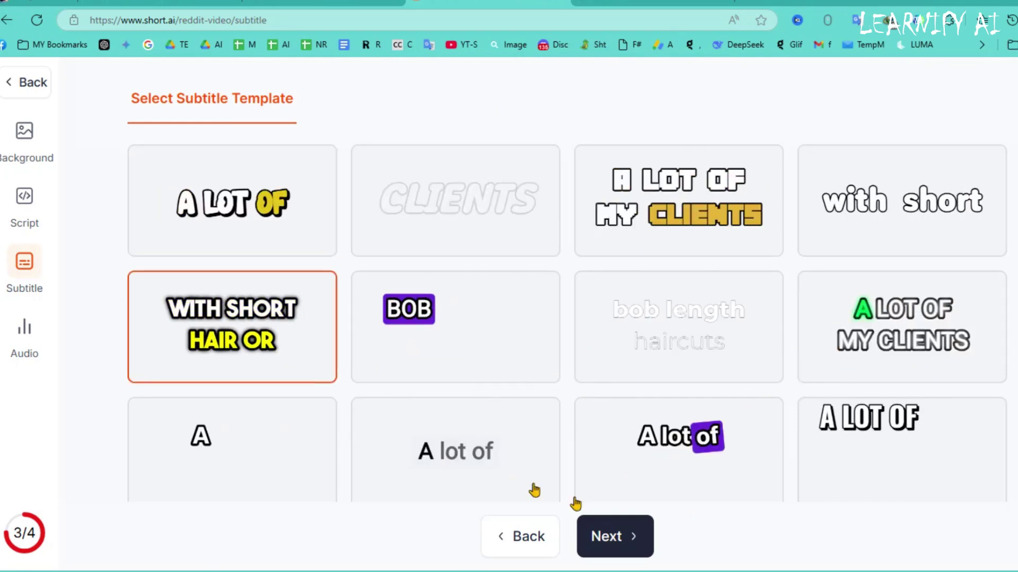
{"action": "left_click", "coordinate": [607, 538]}
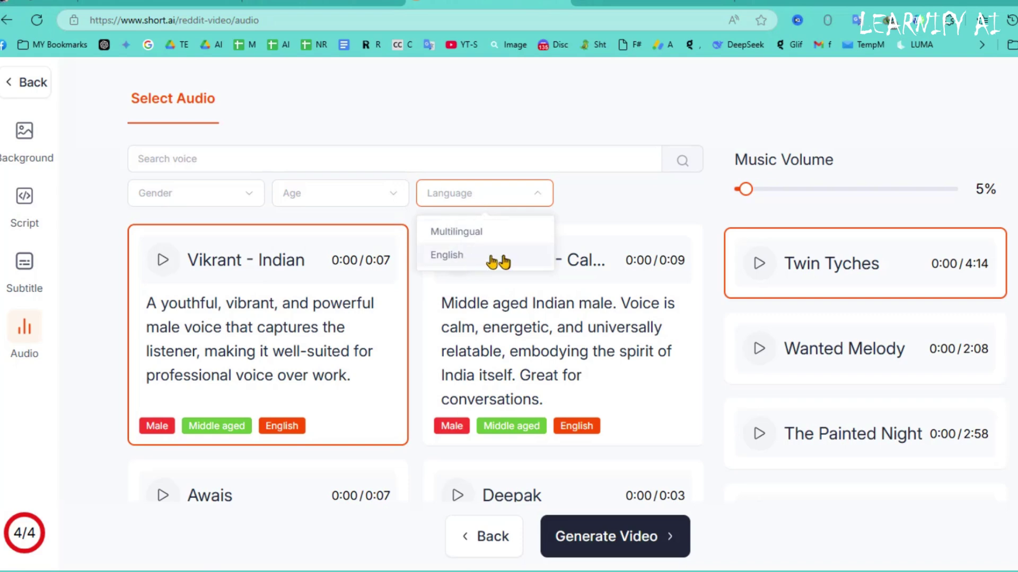
{"action": "left_click", "coordinate": [449, 257]}
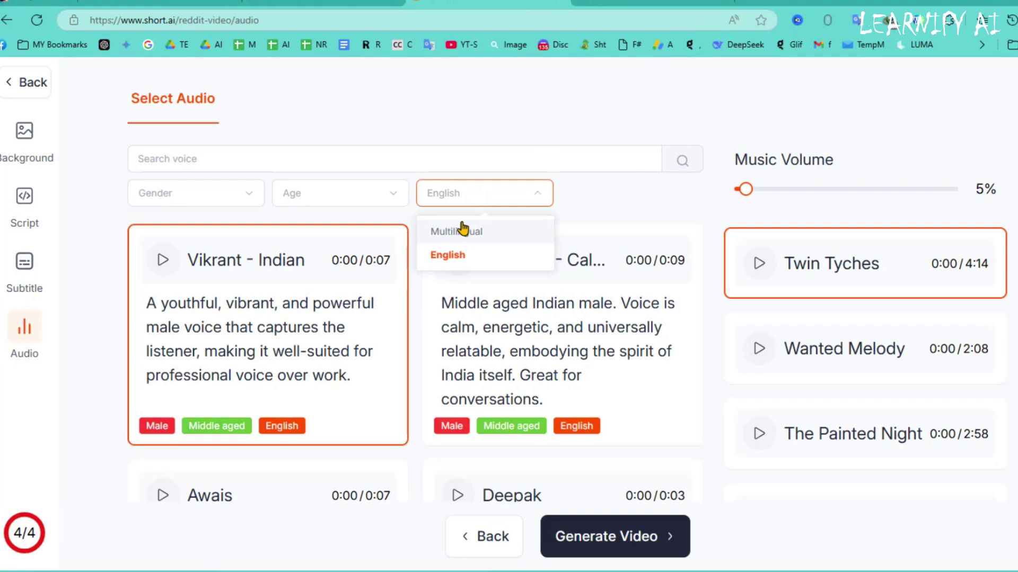
{"action": "left_click", "coordinate": [462, 229]}
Step: Choose the multilingual narrator Chuck and generate the Reddit story video
{"action": "scroll", "coordinate": [648, 358], "scroll_direction": "down", "scroll_amount": 5}
{"action": "scroll", "coordinate": [647, 425], "scroll_direction": "down", "scroll_amount": 3}
{"action": "scroll", "coordinate": [647, 427], "scroll_direction": "down", "scroll_amount": 3}
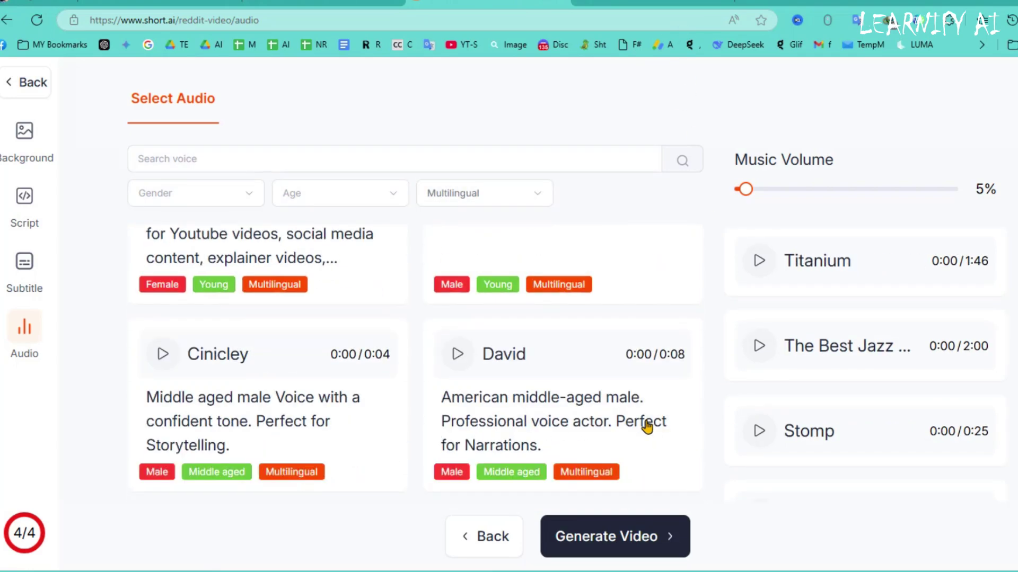
{"action": "scroll", "coordinate": [648, 425], "scroll_direction": "down", "scroll_amount": 3}
{"action": "scroll", "coordinate": [670, 414], "scroll_direction": "down", "scroll_amount": 3}
{"action": "scroll", "coordinate": [670, 380], "scroll_direction": "down", "scroll_amount": 1}
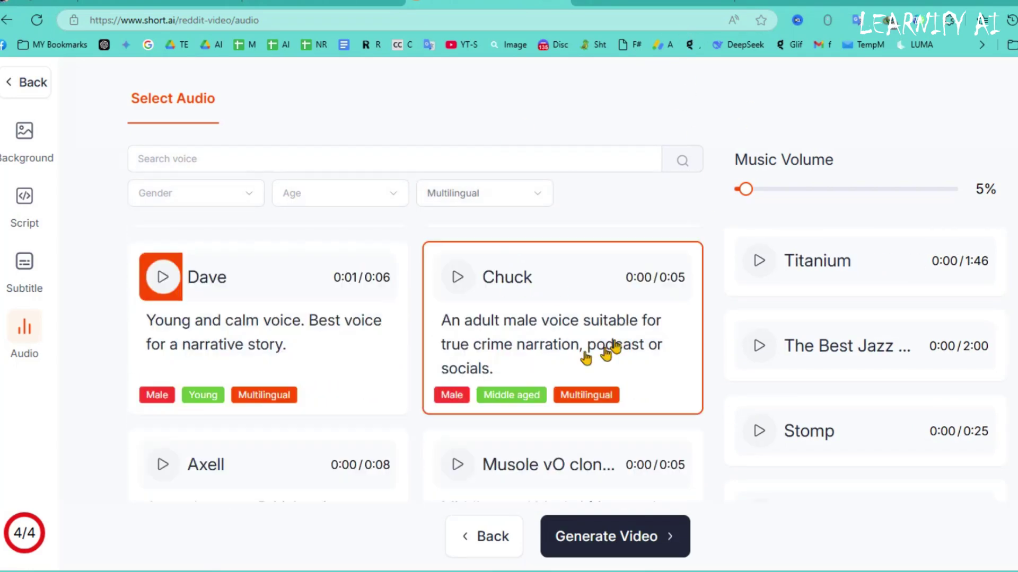
{"action": "left_click", "coordinate": [627, 537]}
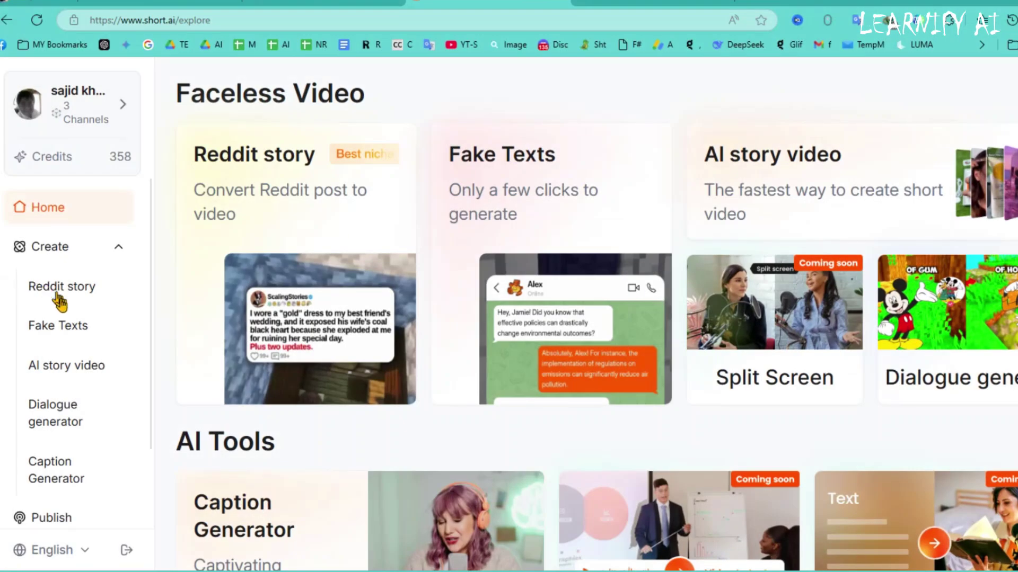
Step: Start a Fake Texts video using the red lava-cave background and continue to the chat script
{"action": "left_click", "coordinate": [53, 326]}
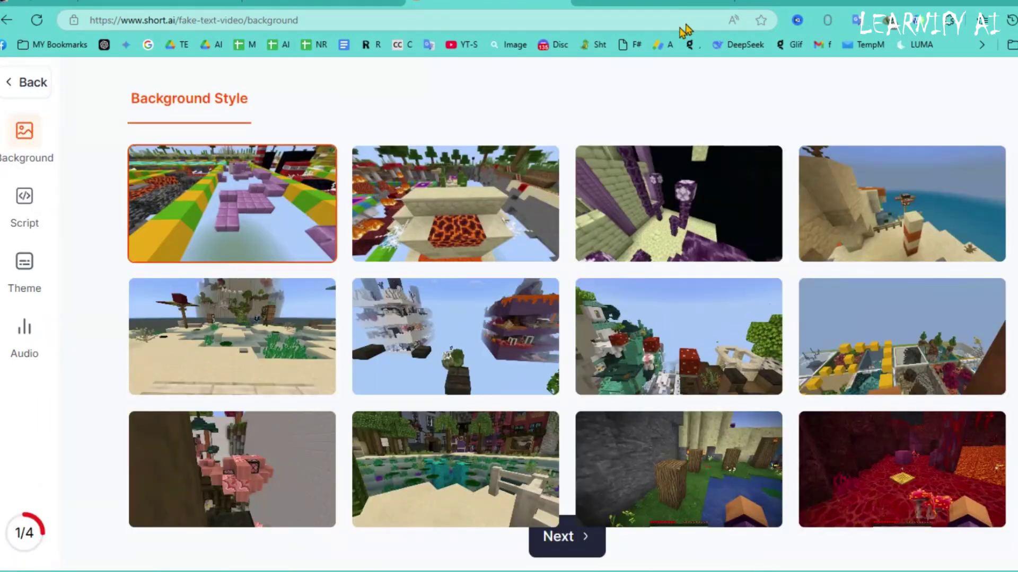
{"action": "left_click", "coordinate": [906, 492]}
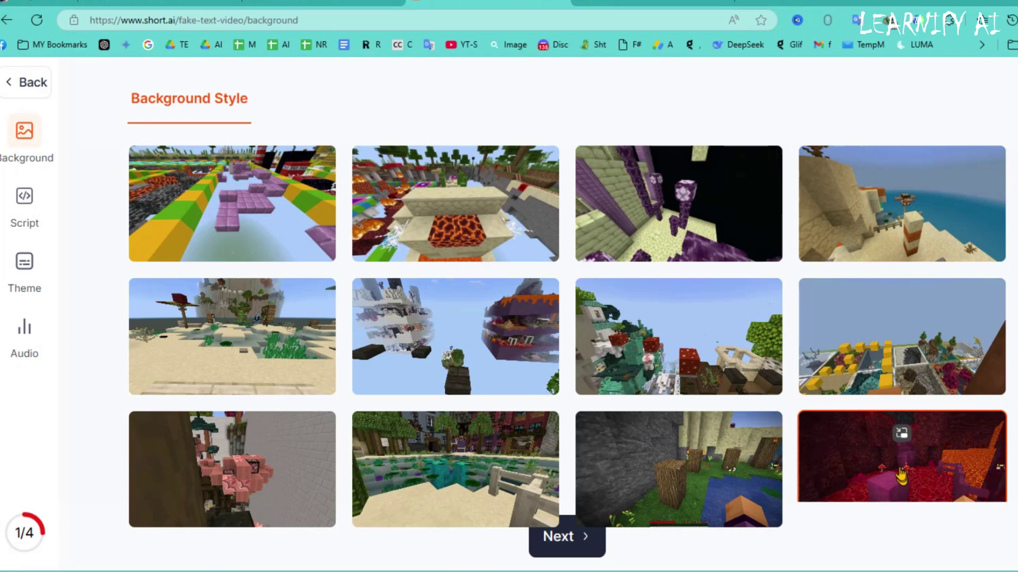
{"action": "left_click", "coordinate": [573, 546]}
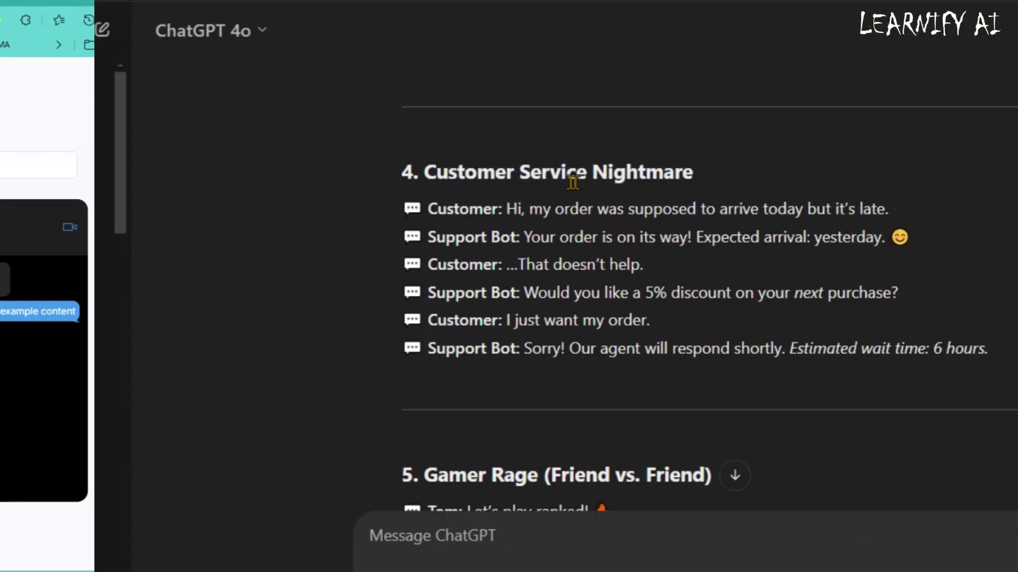
Step: Paste the customer complaint, the bot's first reply, and 'That doesn't help.' as messages one to three
{"action": "left_click_drag", "start_coordinate": [378, 207], "coordinate": [841, 206]}
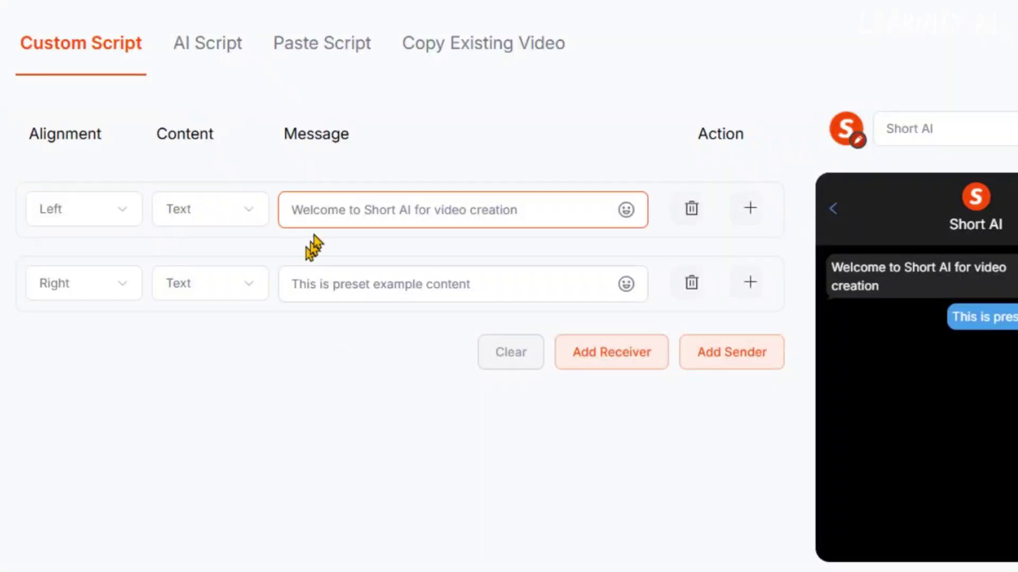
{"action": "type", "text": "Hi, my order was supposed to arrive today but it’s late."}
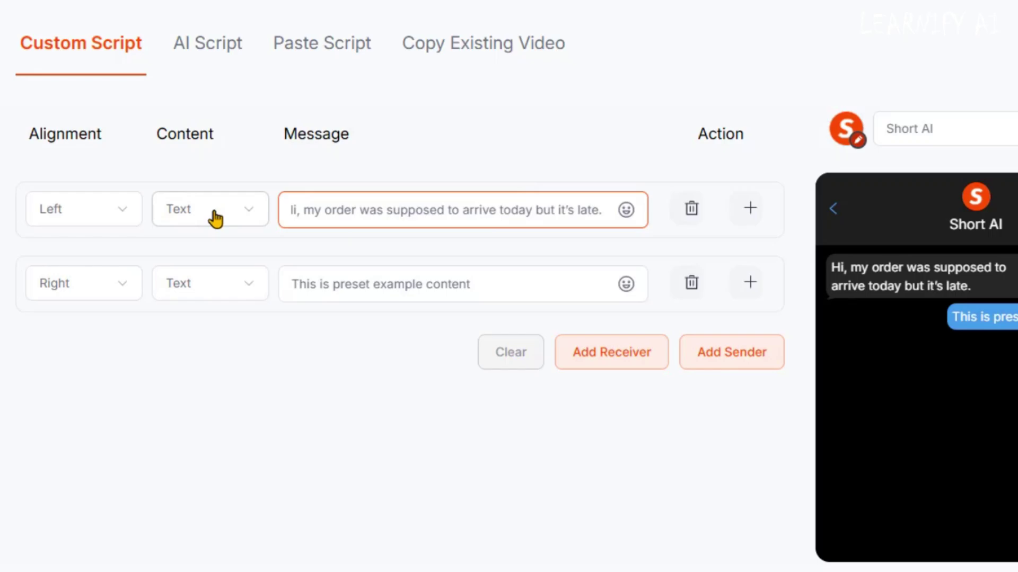
{"action": "left_click_drag", "start_coordinate": [429, 234], "coordinate": [763, 234]}
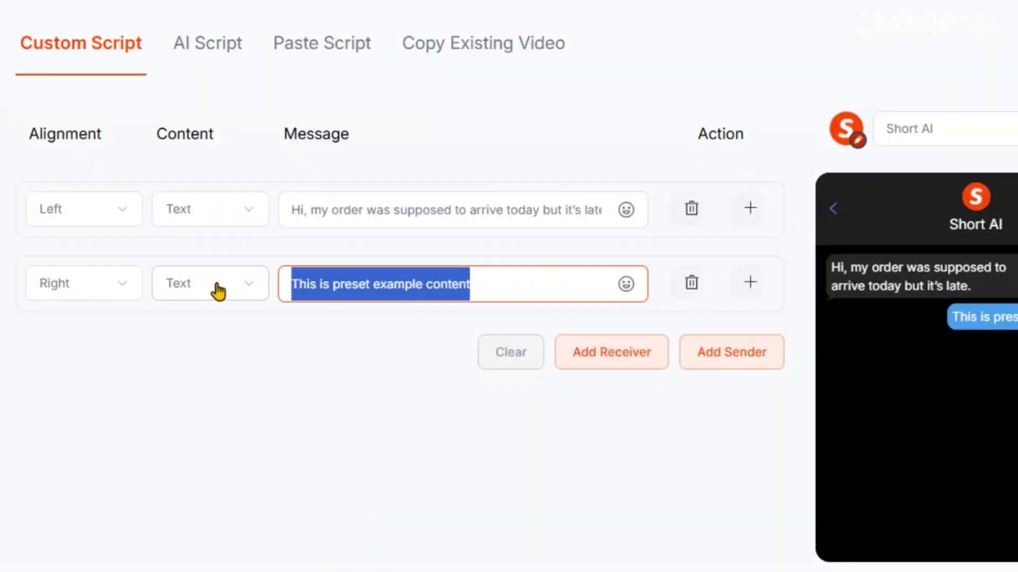
{"action": "type", "text": "Your order is on its way! Expected arrival: yesterday. 😊"}
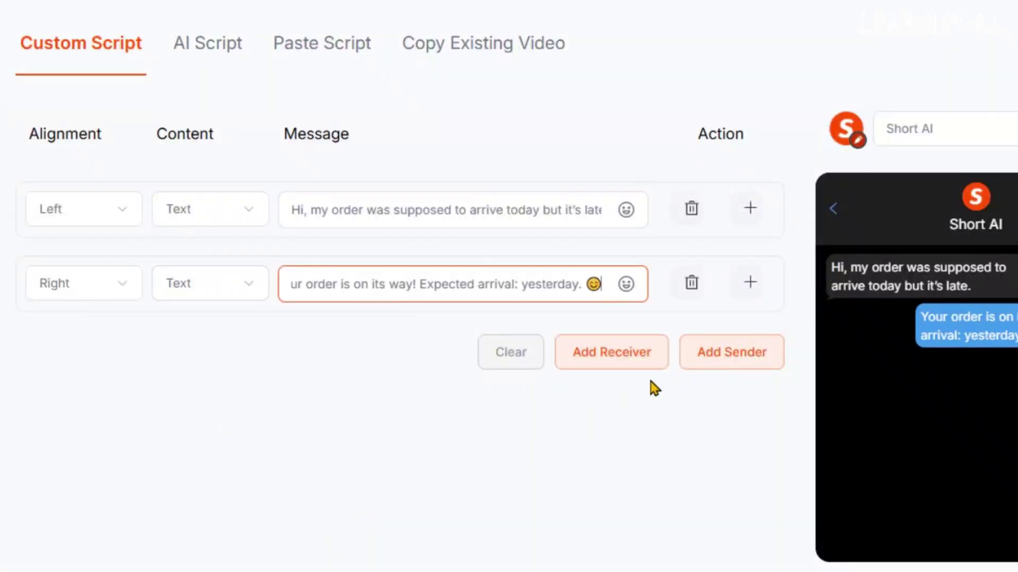
{"action": "left_click", "coordinate": [644, 361]}
{"action": "left_click_drag", "start_coordinate": [412, 263], "coordinate": [551, 265]}
{"action": "left_click", "coordinate": [356, 356]}
{"action": "type", "text": "...That doesn’t help."}
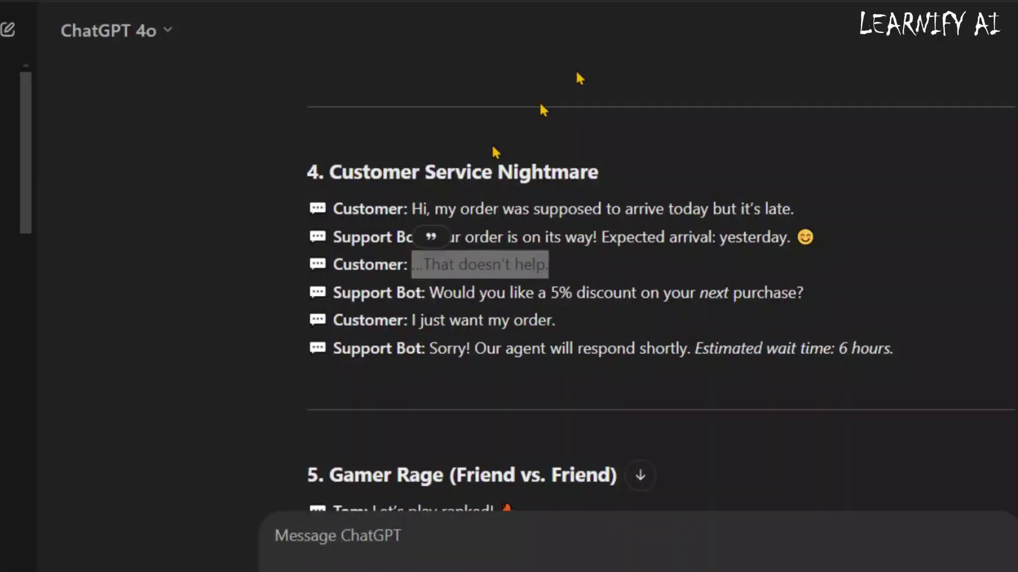
Step: Add the 5% discount offer, 'I just want my order.', and the agent wait-time reply as messages four to six
{"action": "left_click_drag", "start_coordinate": [430, 293], "coordinate": [803, 292]}
{"action": "left_click", "coordinate": [731, 426]}
{"action": "left_click", "coordinate": [371, 430]}
{"action": "type", "text": "Would you like a 5% discount on your next purchase?"}
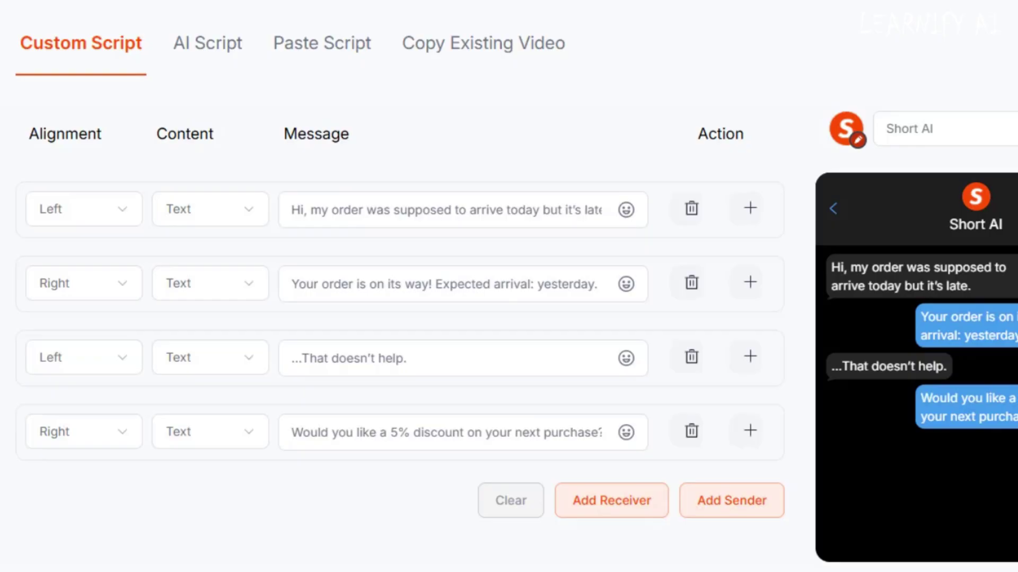
{"action": "left_click", "coordinate": [615, 500]}
{"action": "left_click", "coordinate": [454, 504]}
{"action": "type", "text": "I just want my order."}
{"action": "left_click", "coordinate": [731, 564]}
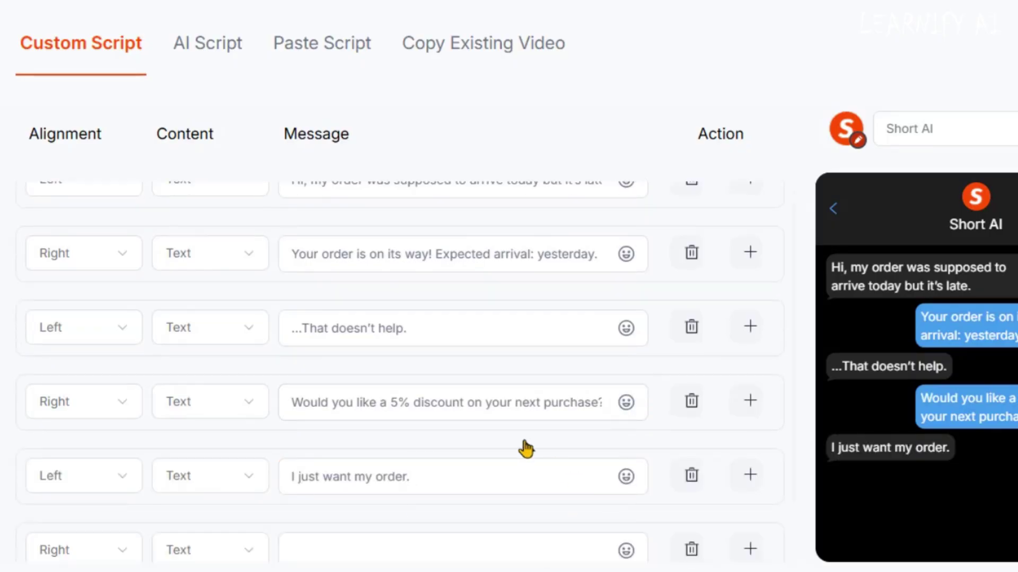
{"action": "left_click_drag", "start_coordinate": [408, 317], "coordinate": [552, 316]}
{"action": "left_click_drag", "start_coordinate": [427, 345], "coordinate": [893, 333]}
{"action": "left_click", "coordinate": [371, 412]}
{"action": "type", "text": "Sorry! Our agent will respond shortly. Estimated wait time: 6 hours."}
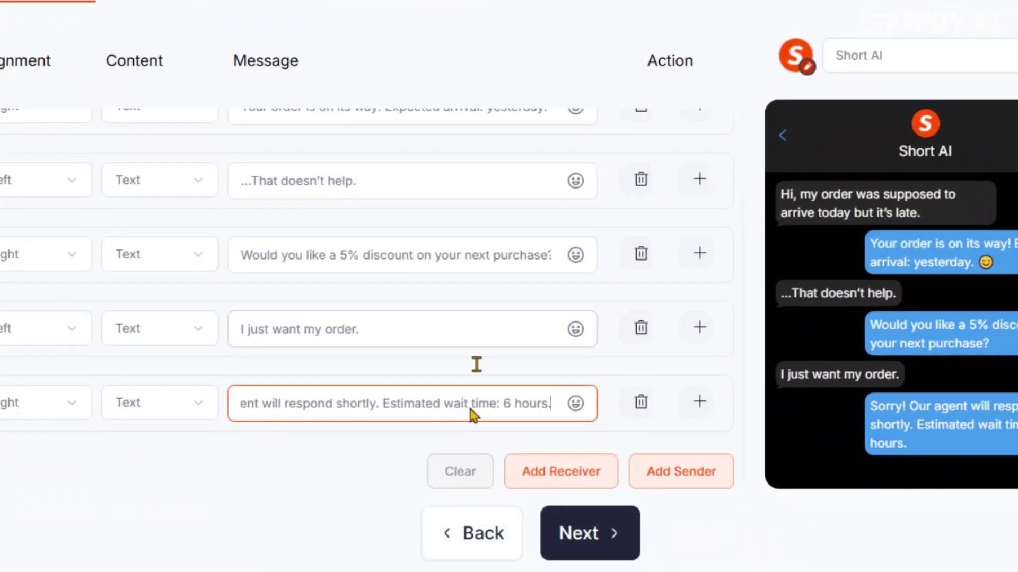
{"action": "scroll", "coordinate": [634, 374], "scroll_direction": "down", "scroll_amount": 3}
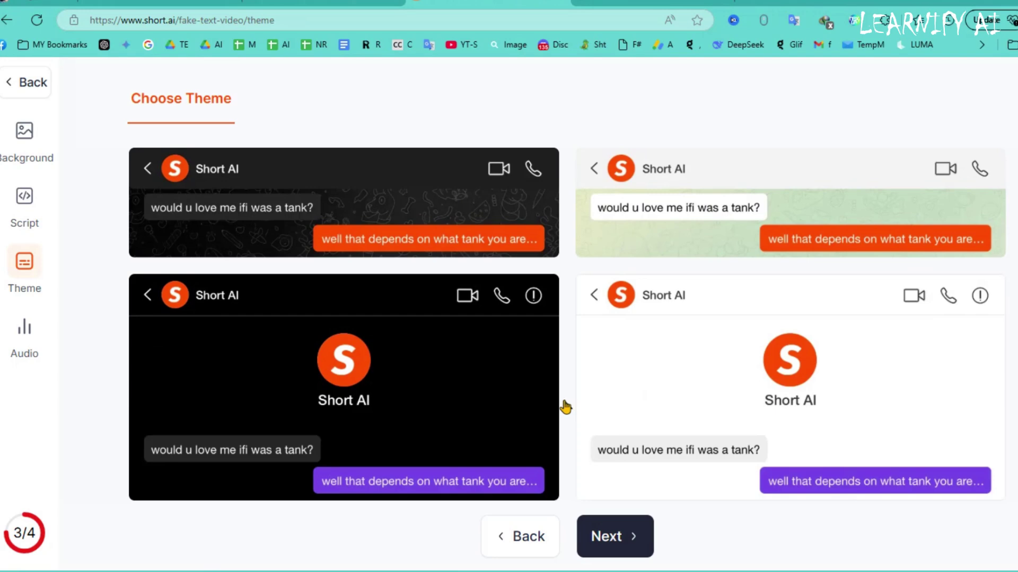
Step: Apply the patterned dark theme with orange bubbles to the chat
{"action": "scroll", "coordinate": [565, 407], "scroll_direction": "up", "scroll_amount": 3}
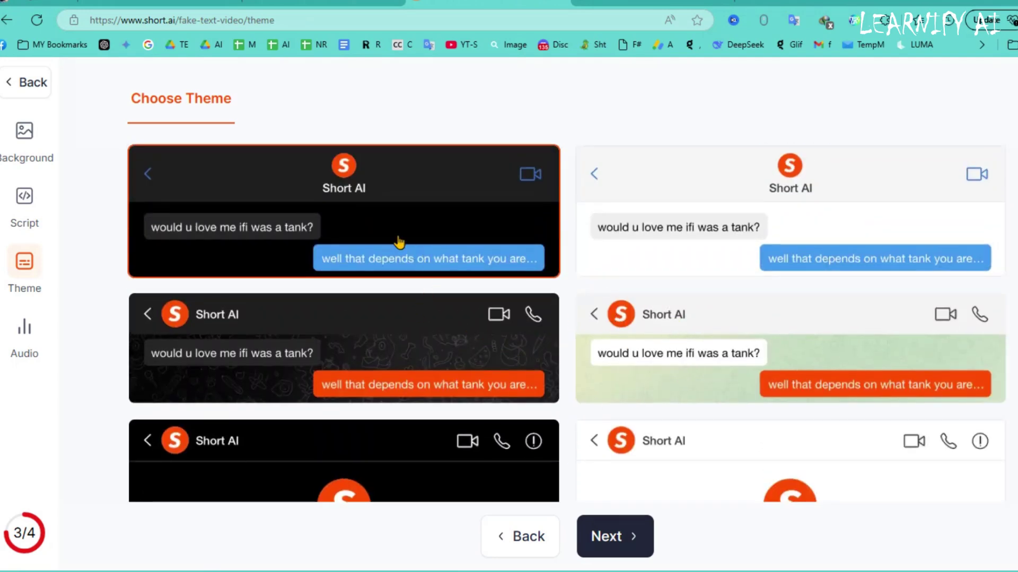
{"action": "left_click", "coordinate": [392, 360]}
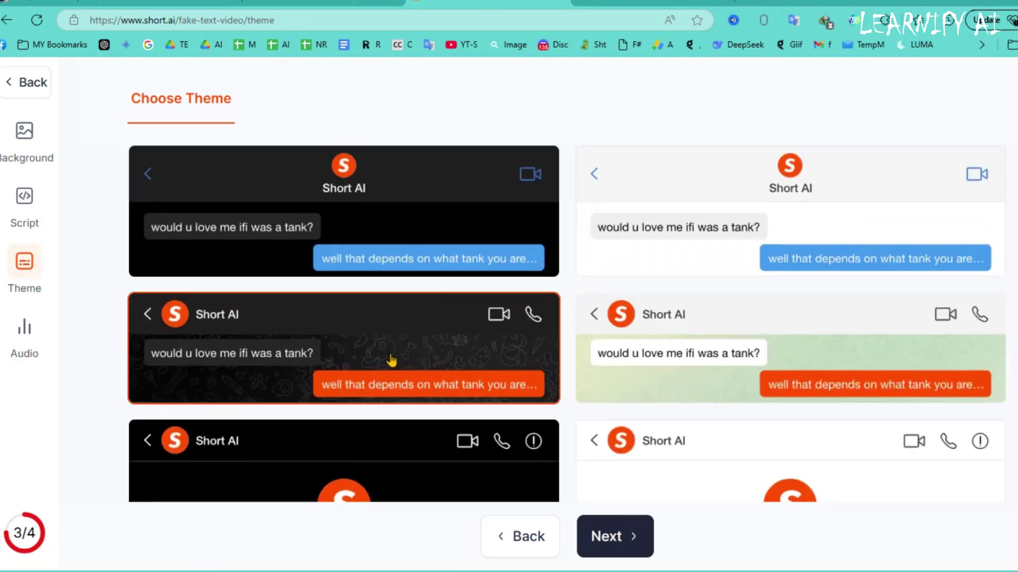
{"action": "left_click", "coordinate": [600, 549]}
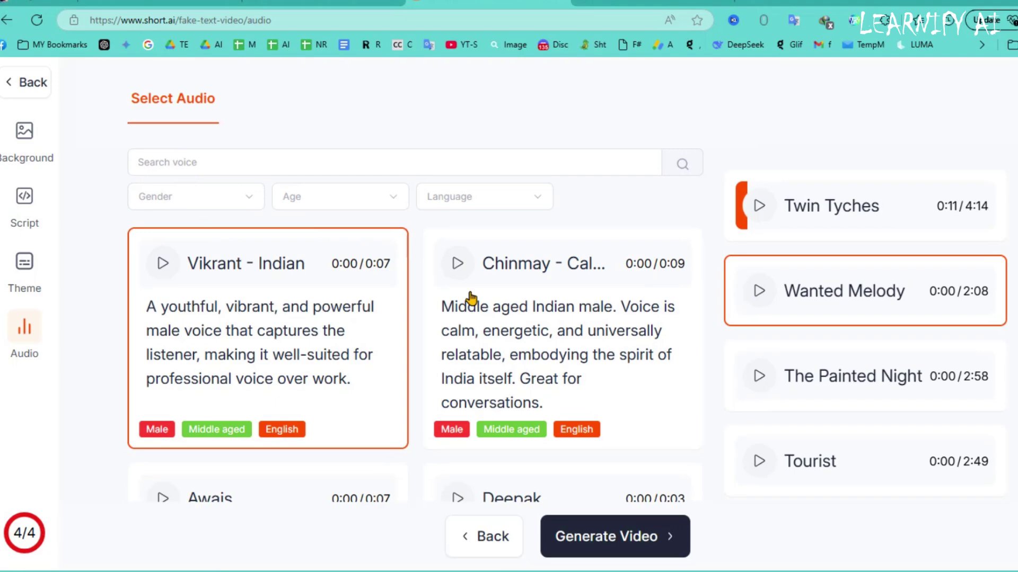
Step: Open the left character's voice, review the More Settings sliders, and browse the voice list
{"action": "left_click", "coordinate": [213, 237]}
{"action": "left_click", "coordinate": [272, 170]}
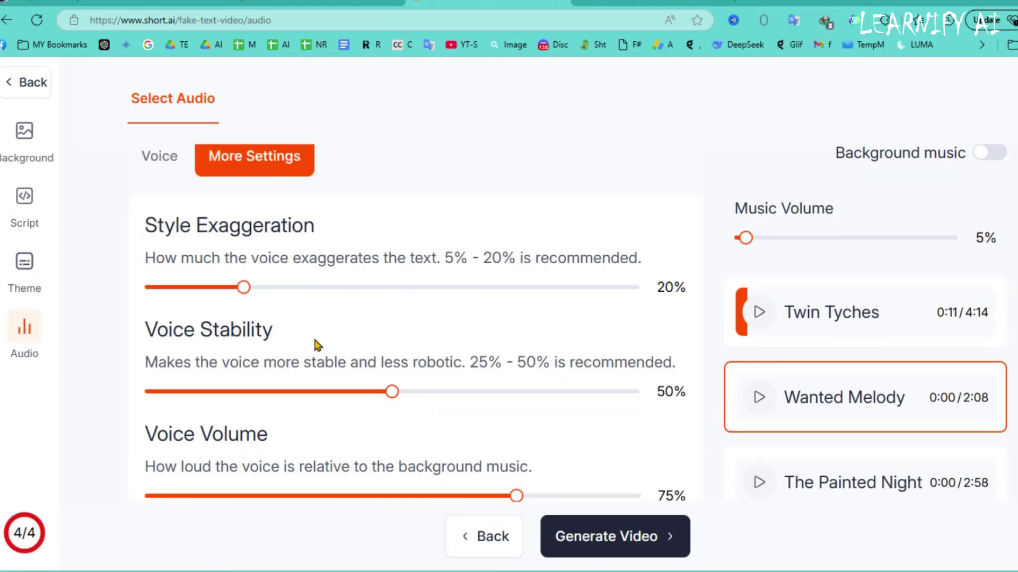
{"action": "scroll", "coordinate": [328, 371], "scroll_direction": "down", "scroll_amount": 3}
{"action": "scroll", "coordinate": [363, 435], "scroll_direction": "up", "scroll_amount": 3}
{"action": "left_click", "coordinate": [162, 165]}
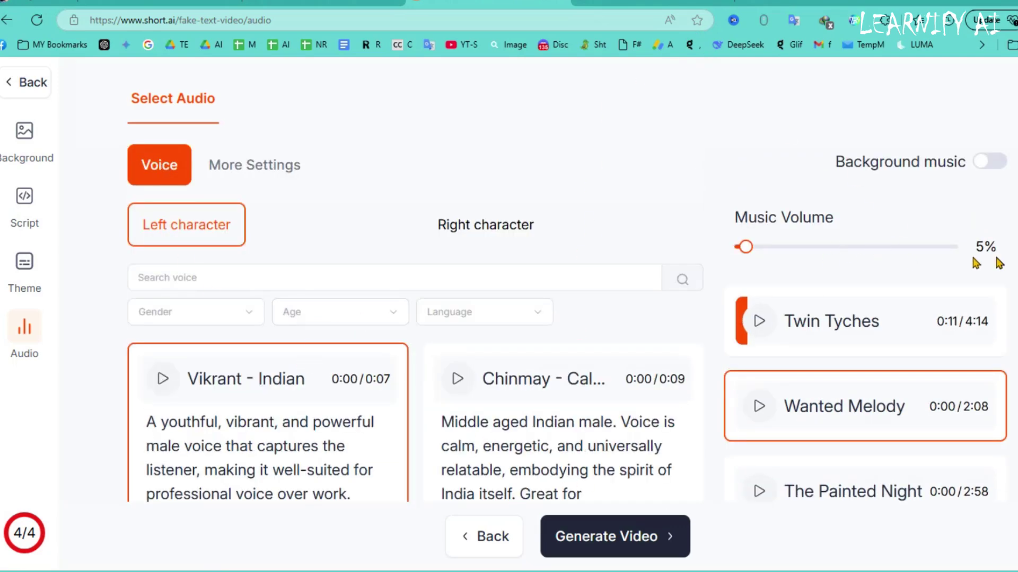
{"action": "scroll", "coordinate": [677, 91], "scroll_direction": "down", "scroll_amount": 2}
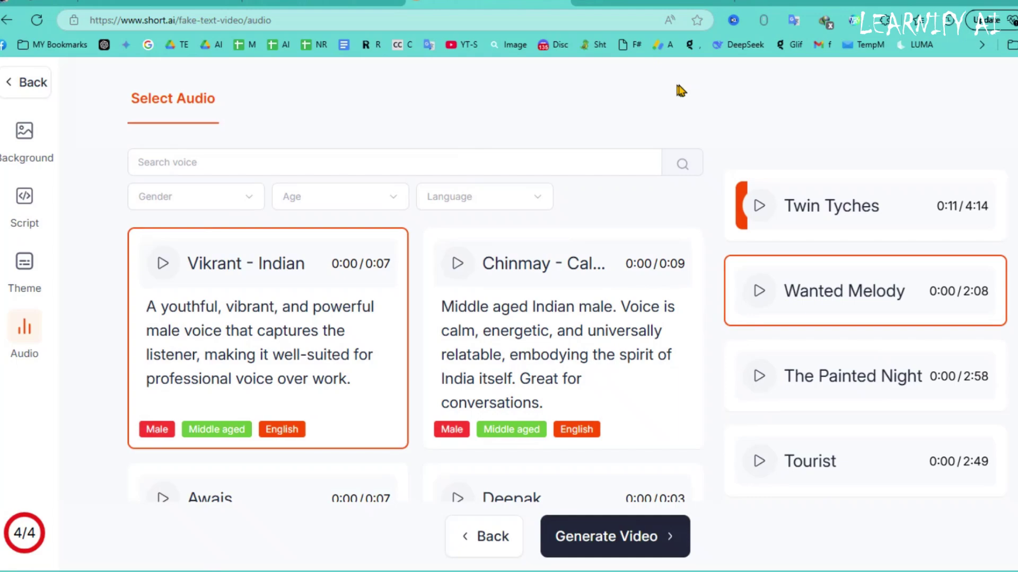
{"action": "scroll", "coordinate": [234, 341], "scroll_direction": "down", "scroll_amount": 5}
{"action": "scroll", "coordinate": [306, 354], "scroll_direction": "down", "scroll_amount": 5}
{"action": "scroll", "coordinate": [306, 355], "scroll_direction": "down", "scroll_amount": 5}
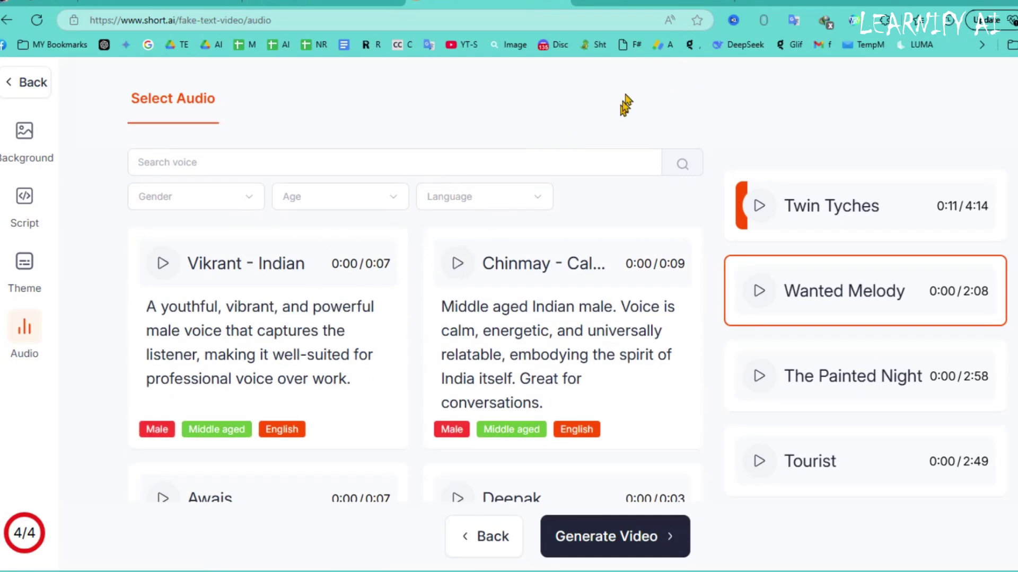
{"action": "scroll", "coordinate": [626, 105], "scroll_direction": "up", "scroll_amount": 2}
{"action": "scroll", "coordinate": [433, 239], "scroll_direction": "down", "scroll_amount": 2}
{"action": "scroll", "coordinate": [330, 318], "scroll_direction": "up", "scroll_amount": 10}
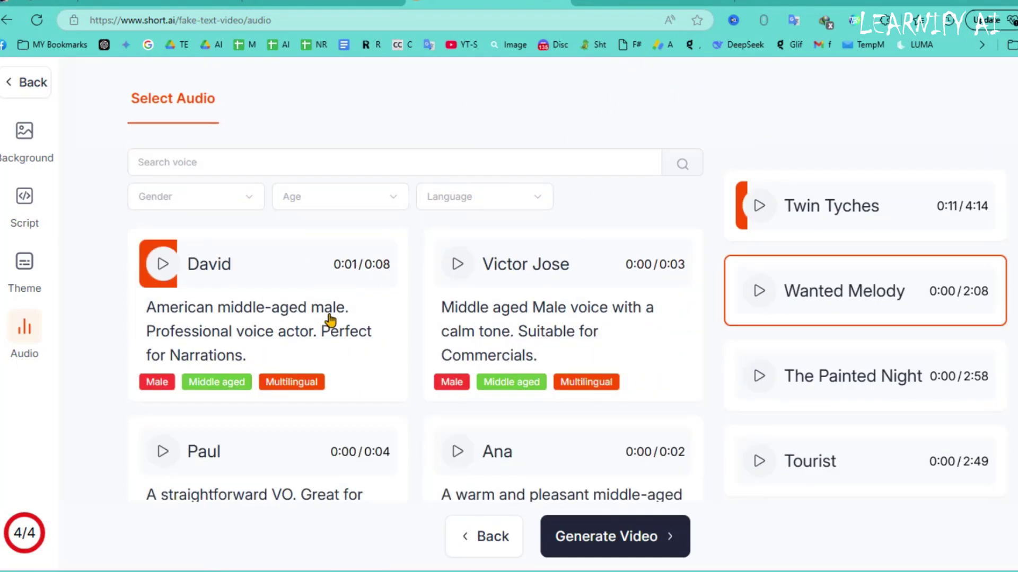
{"action": "scroll", "coordinate": [579, 297], "scroll_direction": "down", "scroll_amount": 5}
{"action": "scroll", "coordinate": [579, 297], "scroll_direction": "down", "scroll_amount": 5}
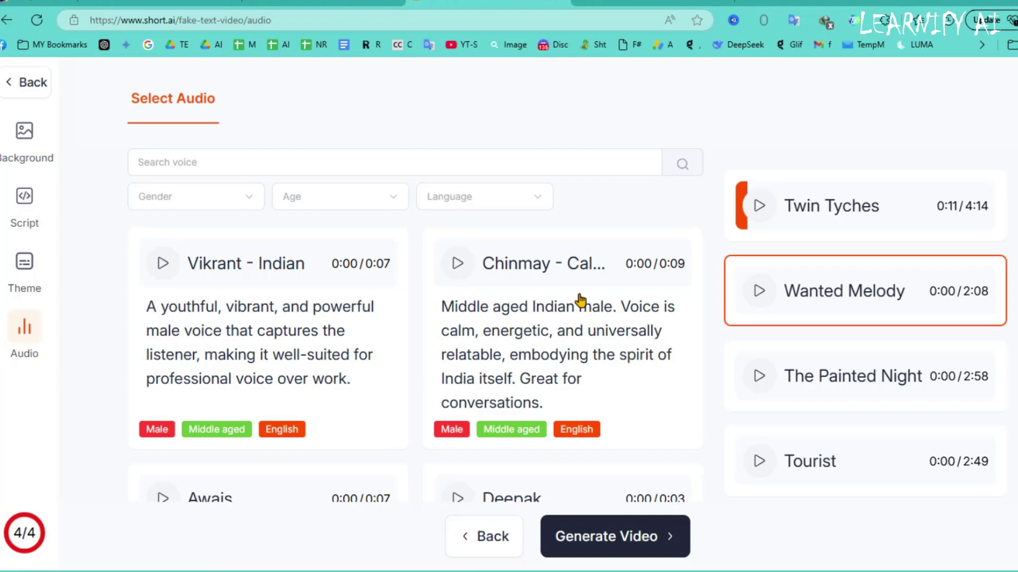
{"action": "scroll", "coordinate": [375, 203], "scroll_direction": "up", "scroll_amount": 2}
Step: Generate the late-order fake-text chat video
{"action": "left_click", "coordinate": [609, 536]}
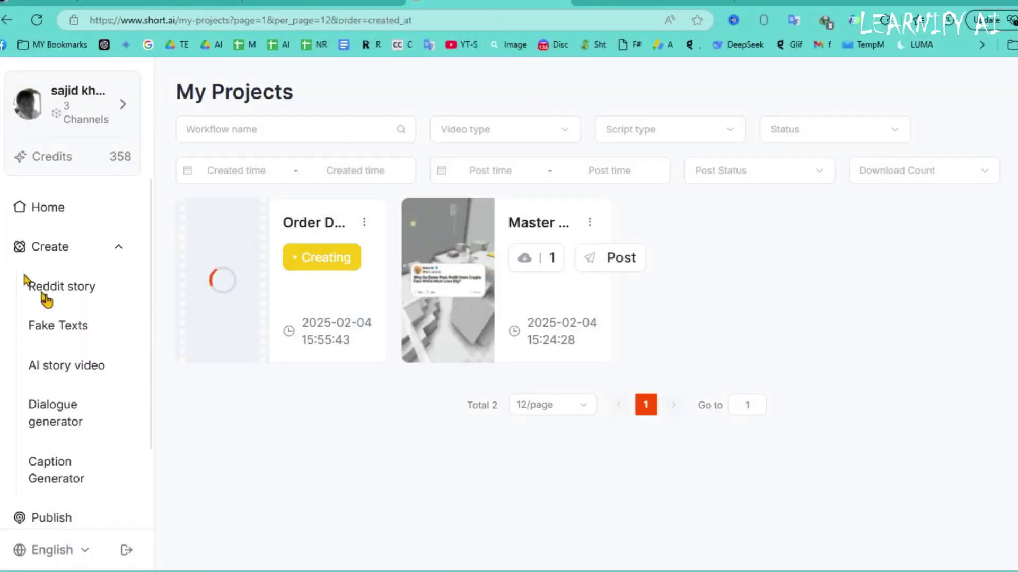
Step: Start a new AI story video and browse the Background Style cards
{"action": "left_click", "coordinate": [47, 371]}
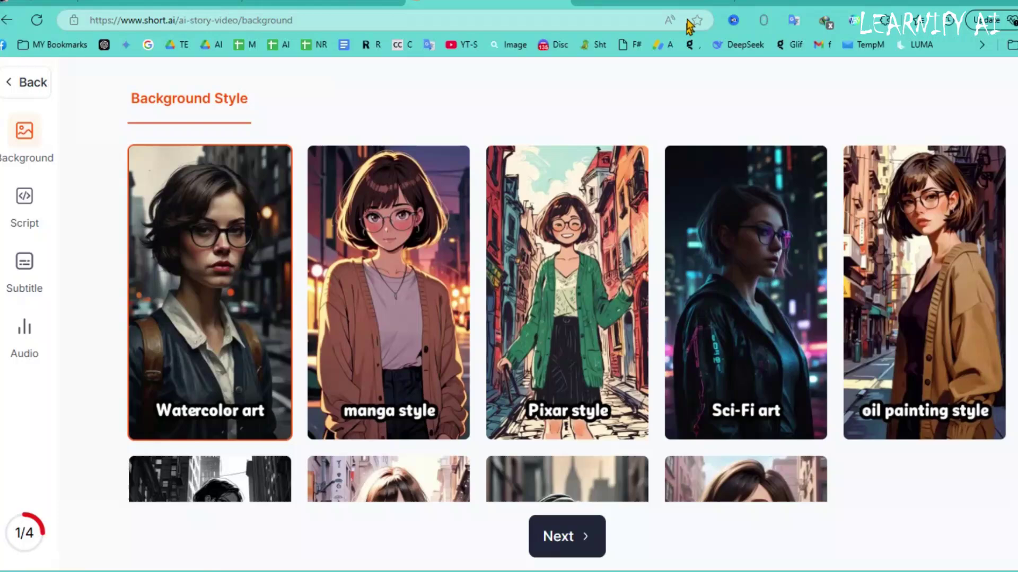
{"action": "scroll", "coordinate": [406, 316], "scroll_direction": "down", "scroll_amount": 3}
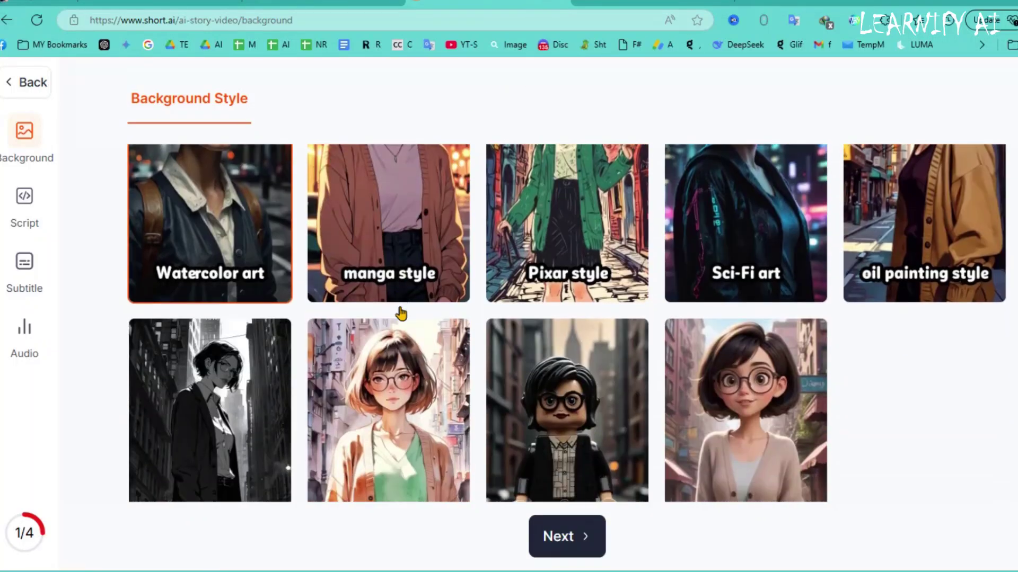
{"action": "scroll", "coordinate": [403, 314], "scroll_direction": "down", "scroll_amount": 2}
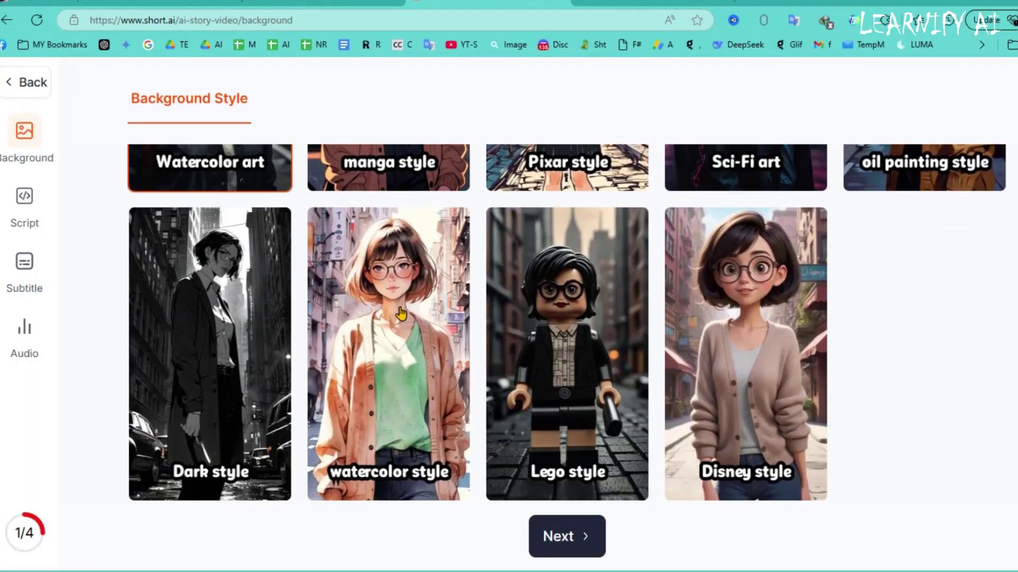
{"action": "scroll", "coordinate": [392, 337], "scroll_direction": "up", "scroll_amount": 3}
{"action": "scroll", "coordinate": [393, 338], "scroll_direction": "up", "scroll_amount": 2}
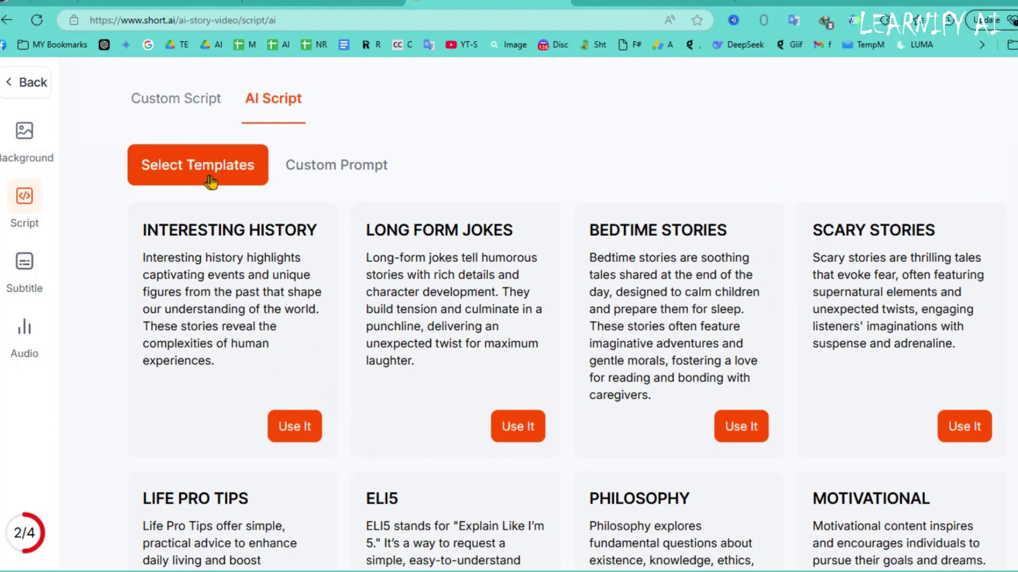
Step: Generate an English story-template script with hook 'Have,' and ending 'Subscribe for more'
{"action": "left_click", "coordinate": [289, 170]}
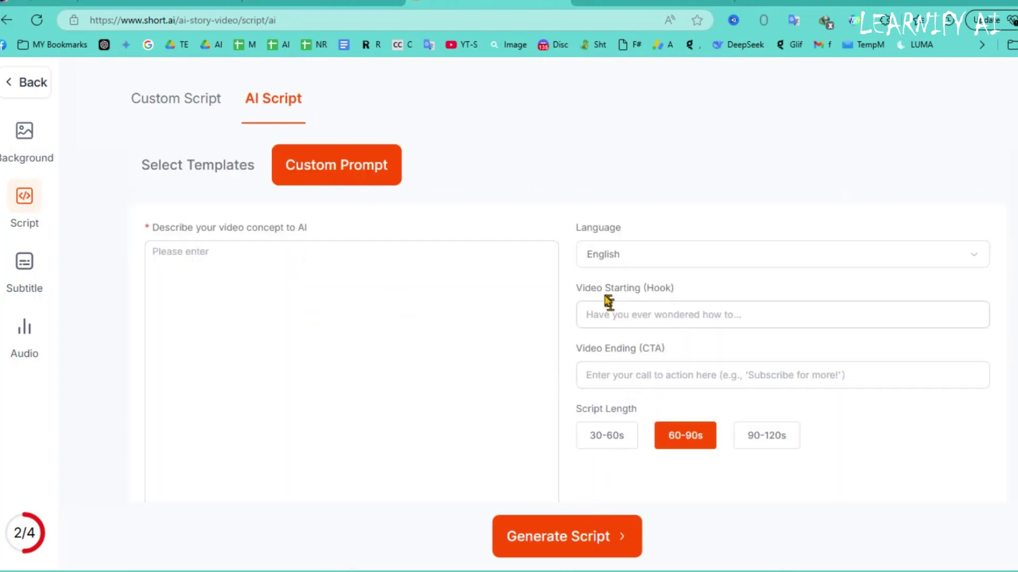
{"action": "left_click", "coordinate": [198, 182]}
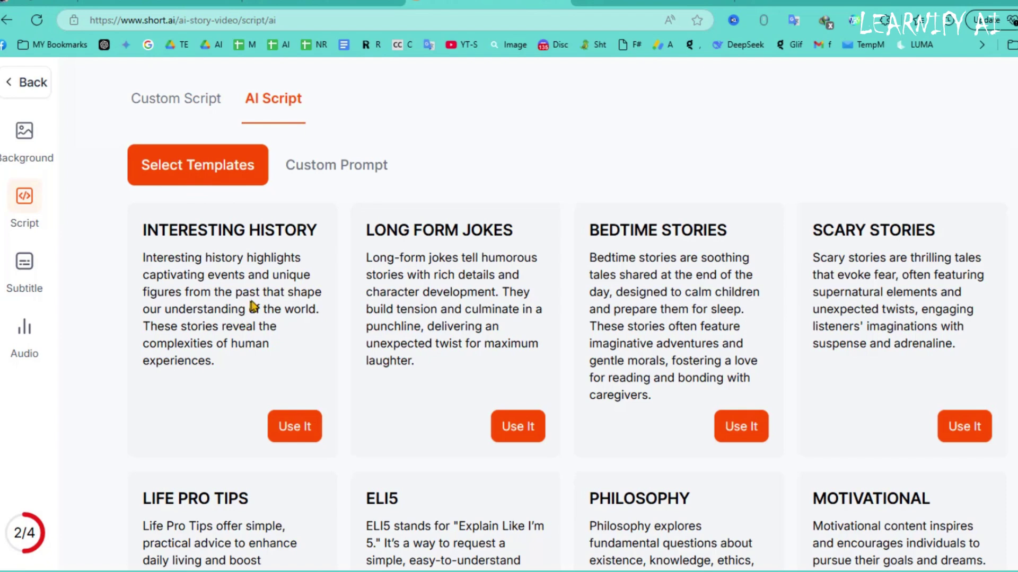
{"action": "left_click", "coordinate": [291, 428]}
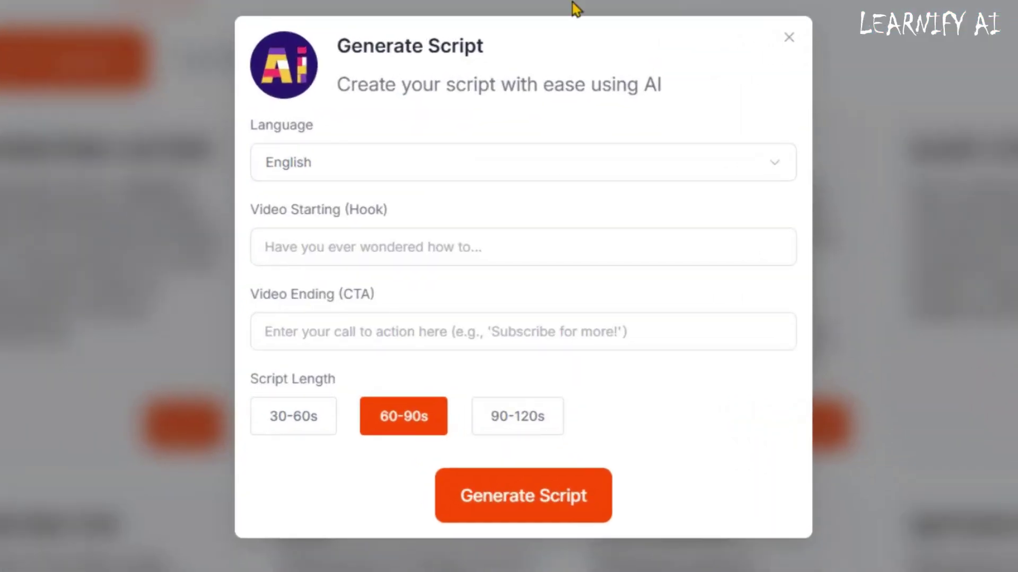
{"action": "left_click", "coordinate": [431, 163]}
{"action": "left_click", "coordinate": [432, 215]}
{"action": "type", "text": "Have you eve"}
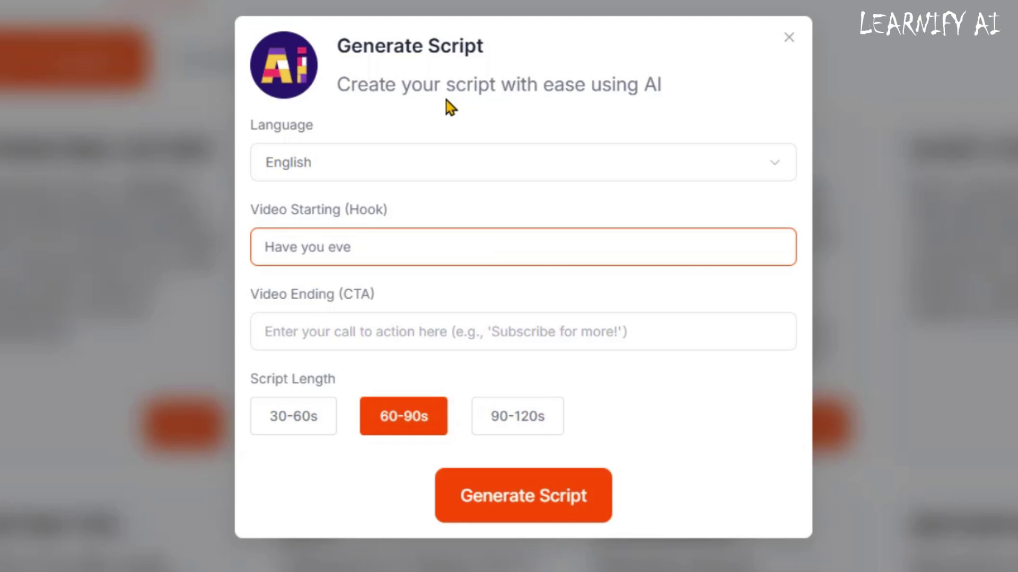
{"action": "type", "text": ","}
{"action": "left_click", "coordinate": [482, 334]}
{"action": "type", "text": "Subsc"}
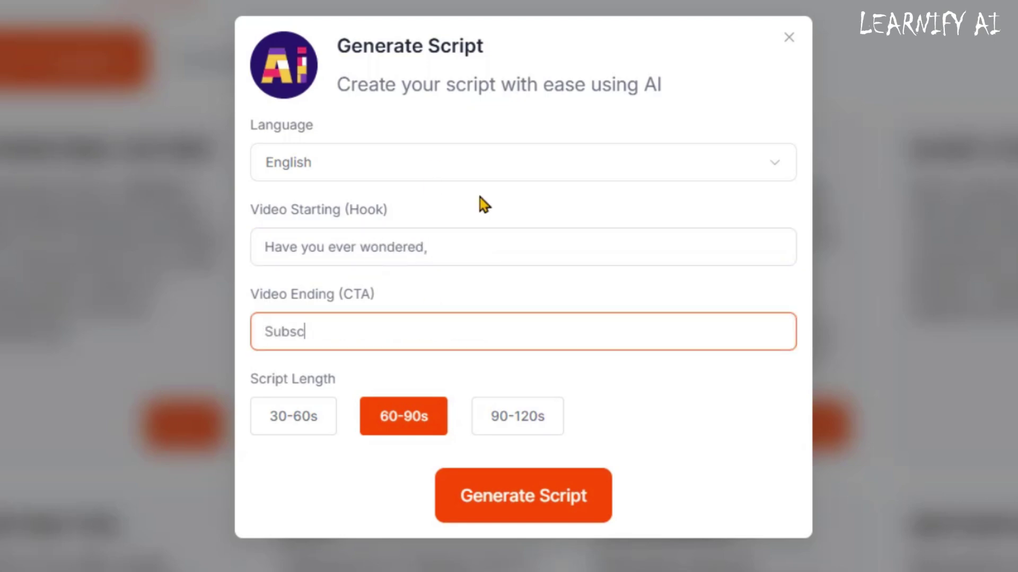
{"action": "type", "text": "ribe for more"}
{"action": "left_click", "coordinate": [484, 509]}
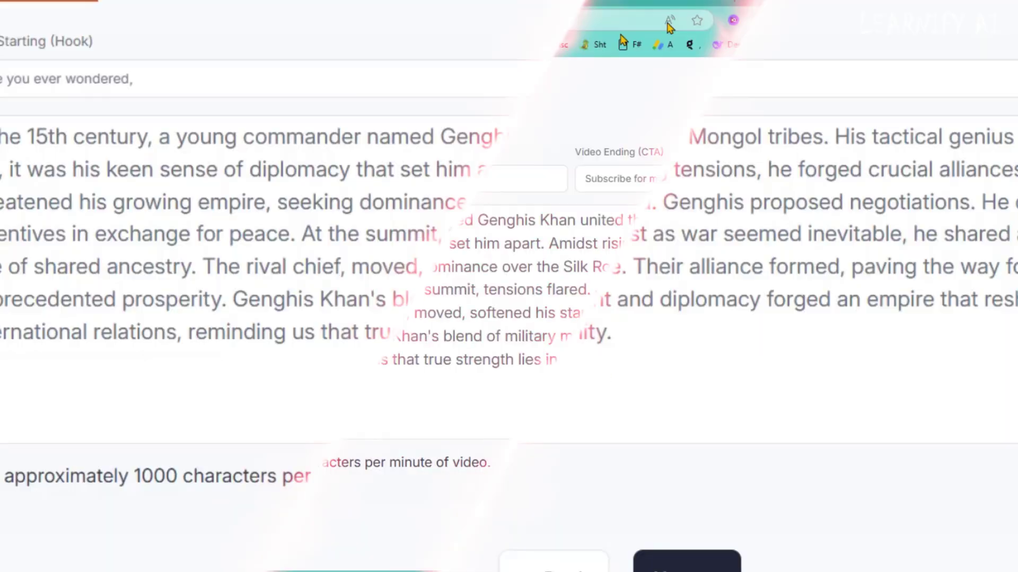
Step: Edit the hook to 'Do you know,' and the ending to 'Subscribe for more videos'
{"action": "left_click_drag", "start_coordinate": [263, 178], "coordinate": [125, 164]}
{"action": "type", "text": "Do you know,"}
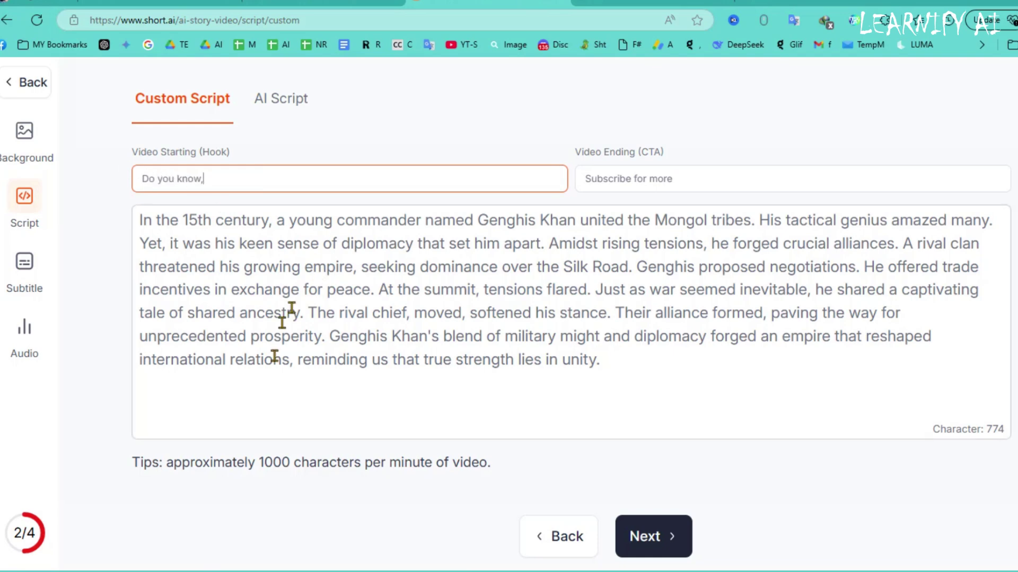
{"action": "left_click", "coordinate": [688, 184]}
{"action": "type", "text": "videos"}
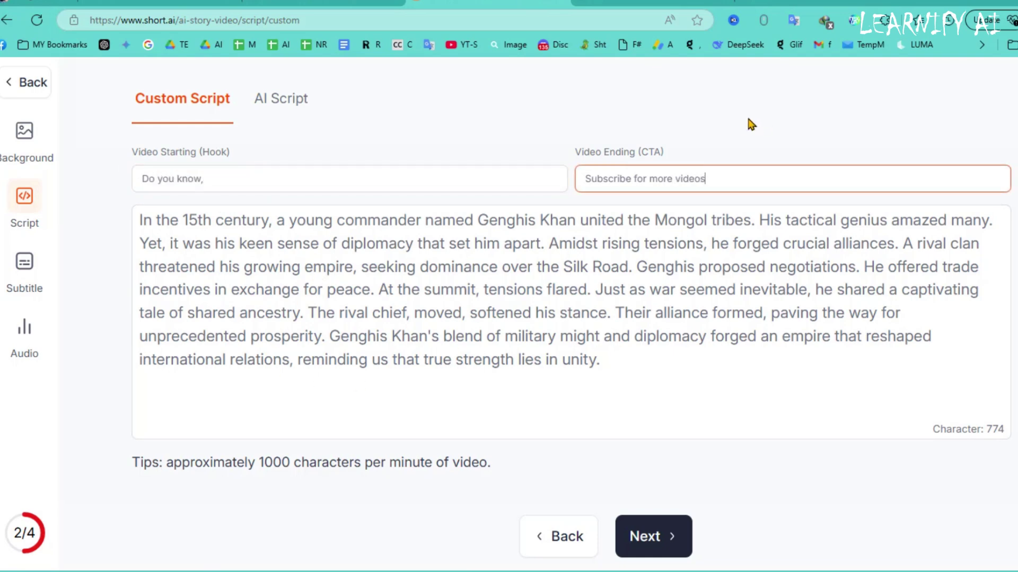
{"action": "left_click", "coordinate": [680, 26]}
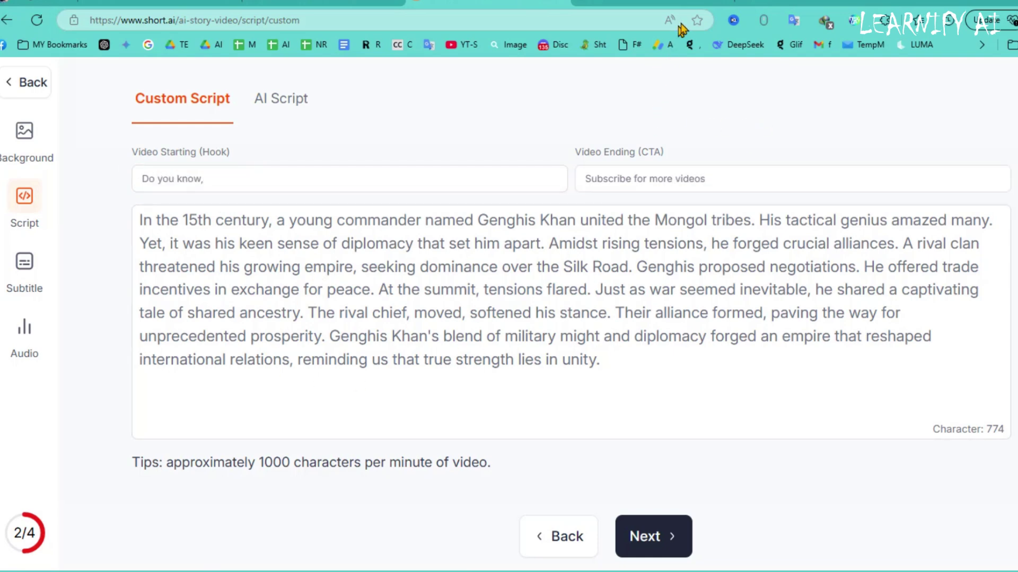
{"action": "left_click", "coordinate": [280, 100]}
{"action": "left_click", "coordinate": [200, 107]}
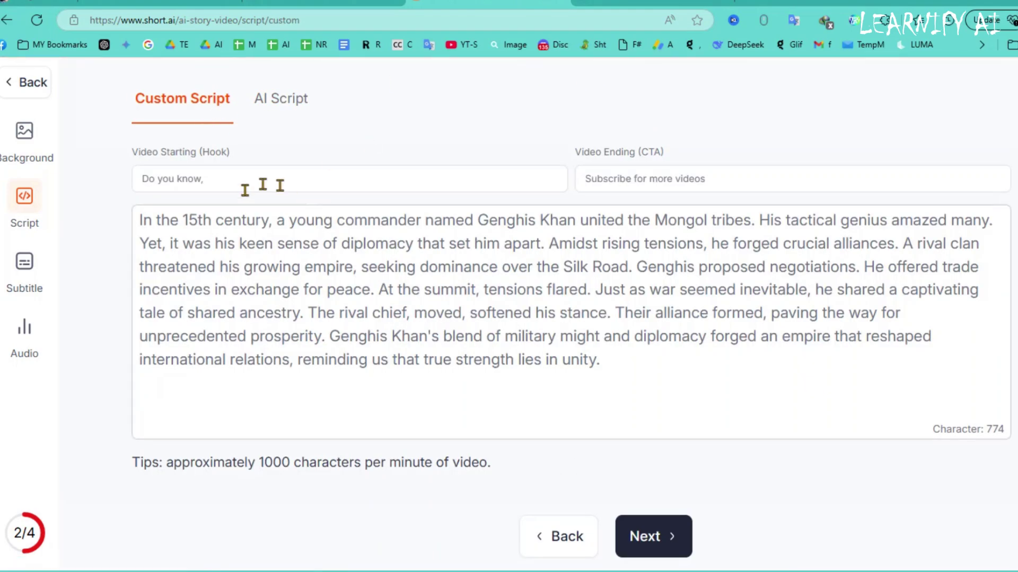
Step: Pick the purple word-highlight subtitle template and continue to voice and music
{"action": "left_click", "coordinate": [644, 536]}
{"action": "scroll", "coordinate": [574, 288], "scroll_direction": "down", "scroll_amount": 3}
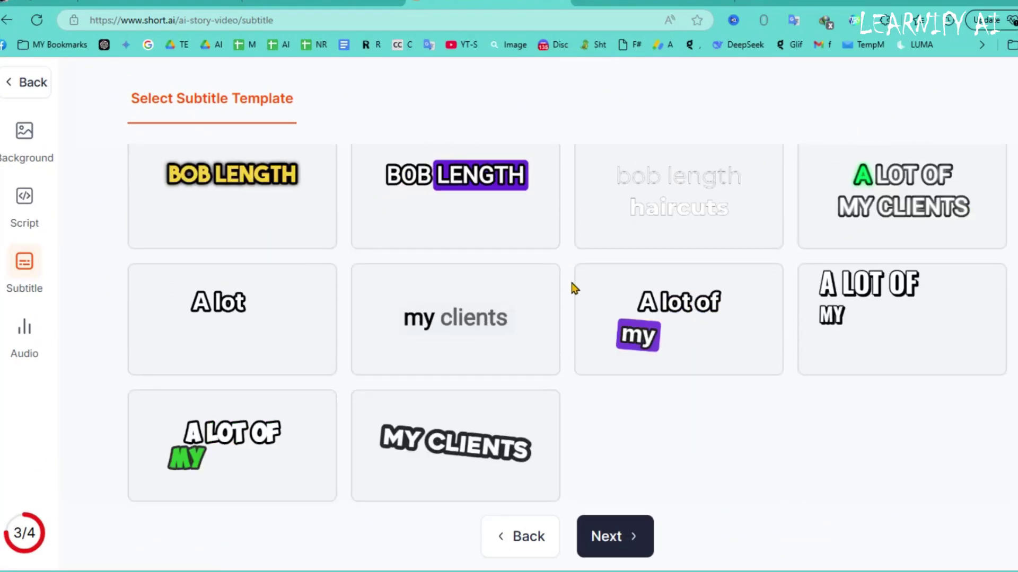
{"action": "scroll", "coordinate": [583, 318], "scroll_direction": "up", "scroll_amount": 3}
{"action": "left_click", "coordinate": [649, 446]}
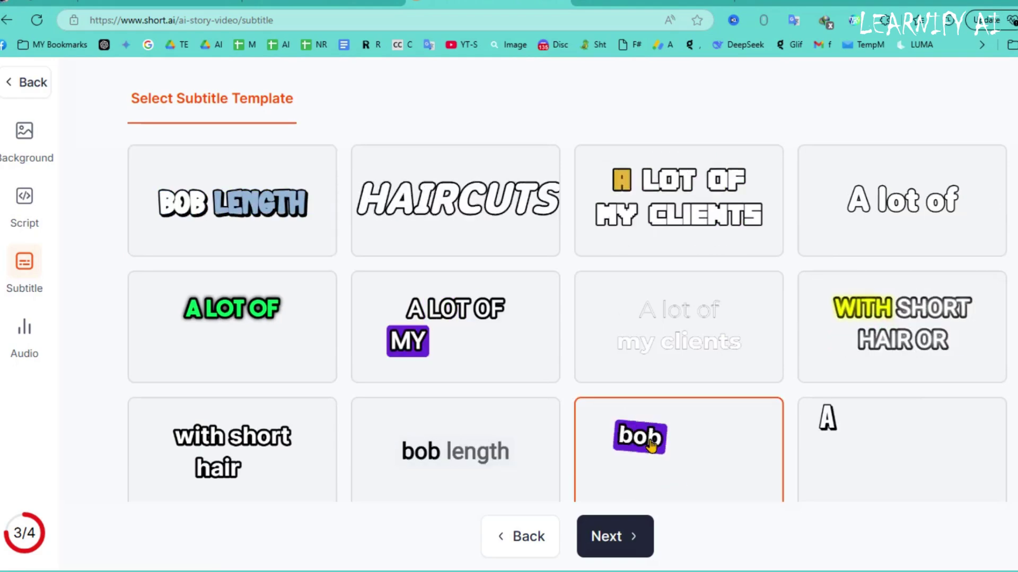
{"action": "left_click", "coordinate": [610, 541]}
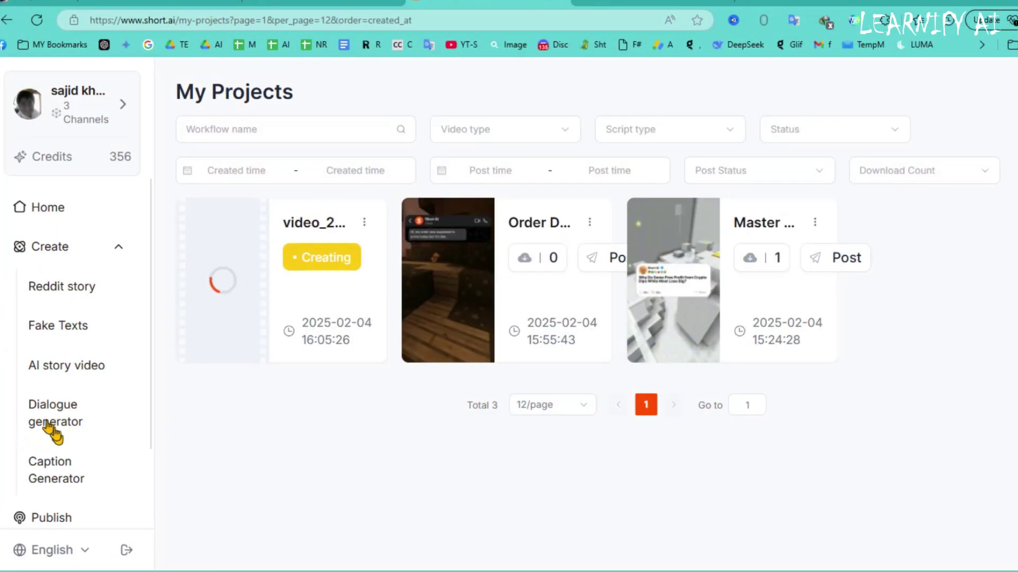
Step: Start a new dialogue video on the grassy stone-wall blocky game background
{"action": "left_click", "coordinate": [59, 426]}
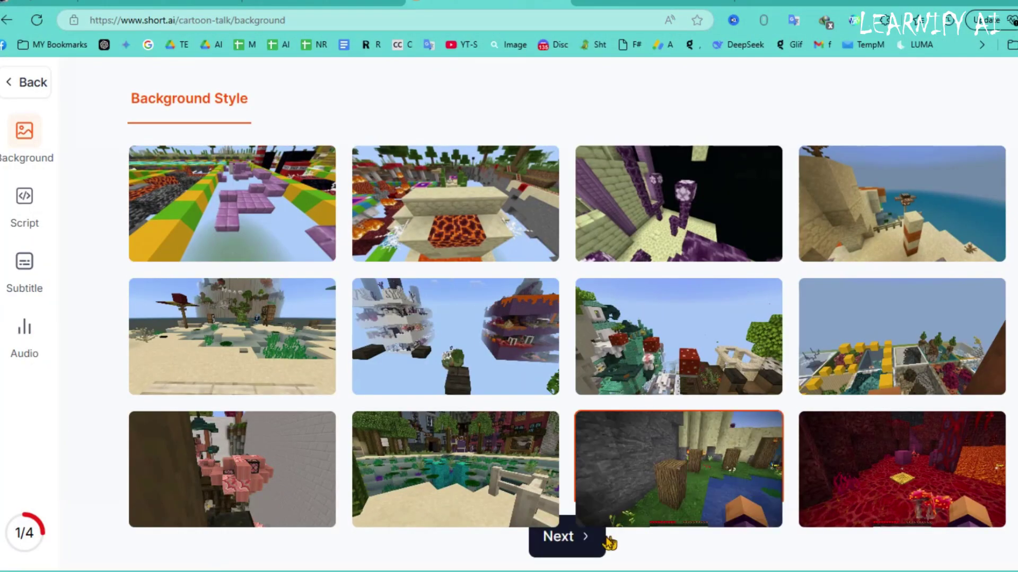
{"action": "left_click", "coordinate": [648, 424]}
{"action": "scroll", "coordinate": [649, 424], "scroll_direction": "down", "scroll_amount": 1}
Step: Generate a 30–60s Fun Facts AI script about sweet-and-savory food pairings
{"action": "left_click", "coordinate": [560, 537]}
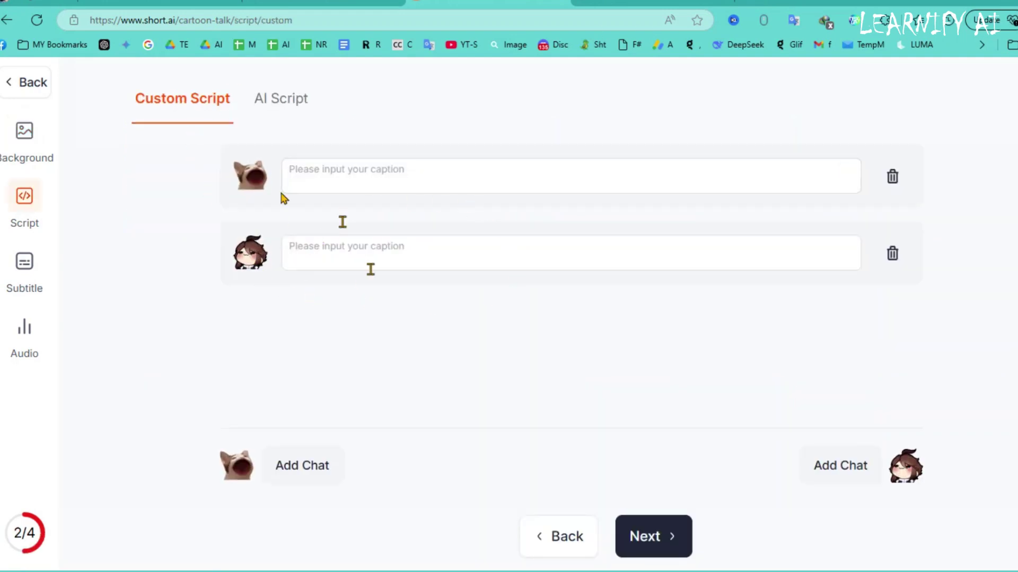
{"action": "left_click", "coordinate": [275, 104]}
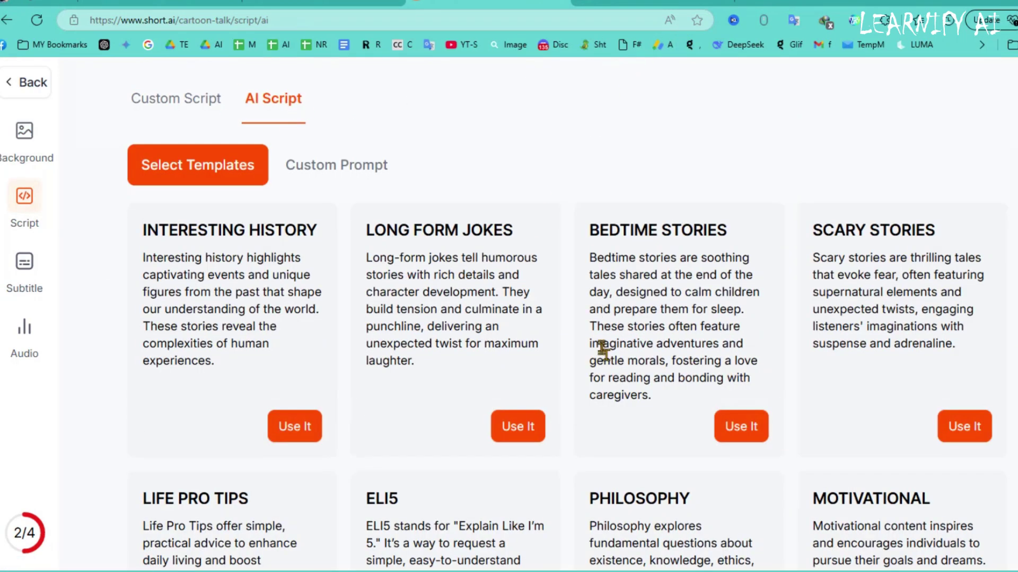
{"action": "scroll", "coordinate": [603, 350], "scroll_direction": "down", "scroll_amount": 4}
{"action": "scroll", "coordinate": [603, 349], "scroll_direction": "down", "scroll_amount": 4}
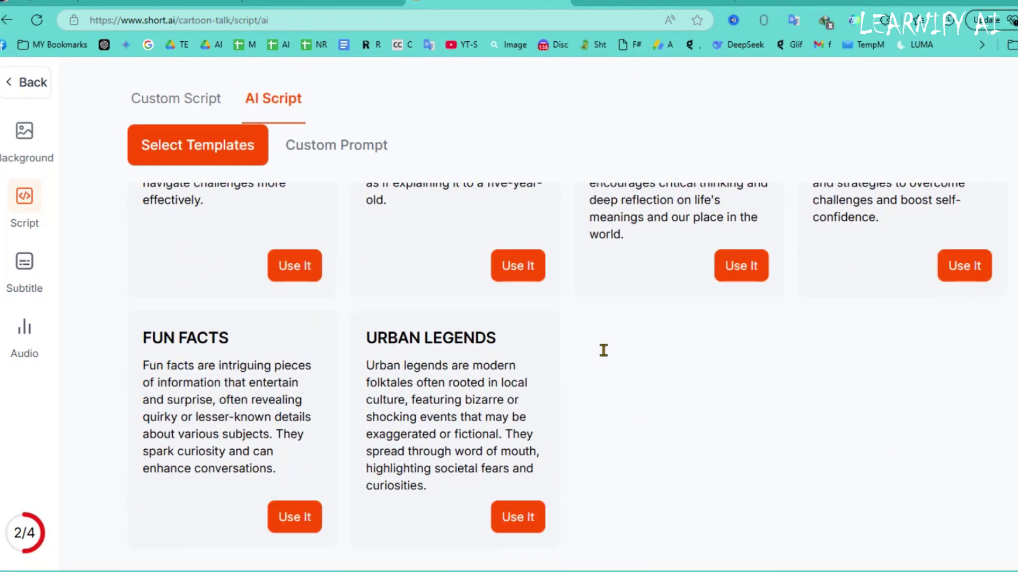
{"action": "left_click", "coordinate": [294, 517]}
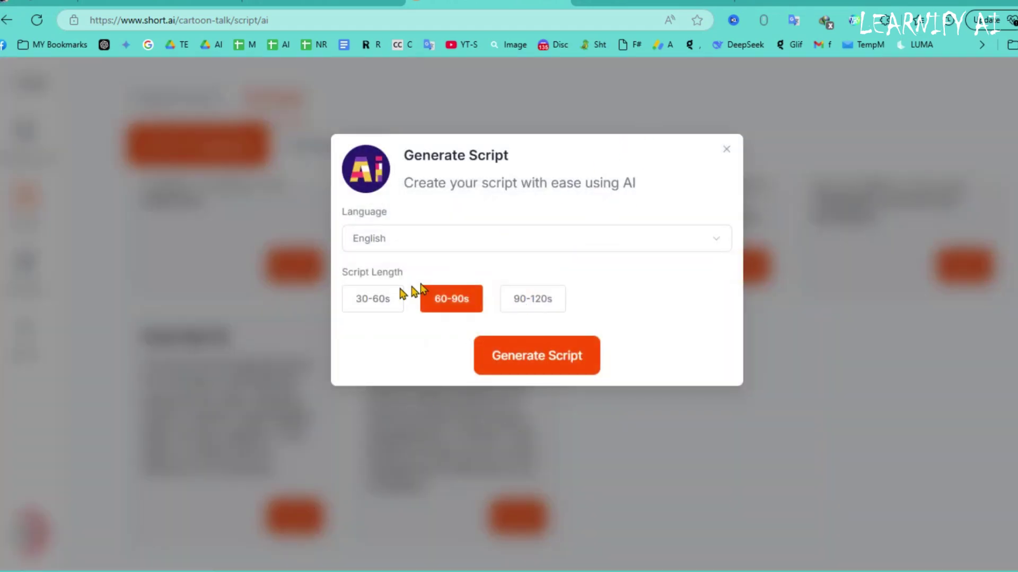
{"action": "left_click", "coordinate": [370, 305]}
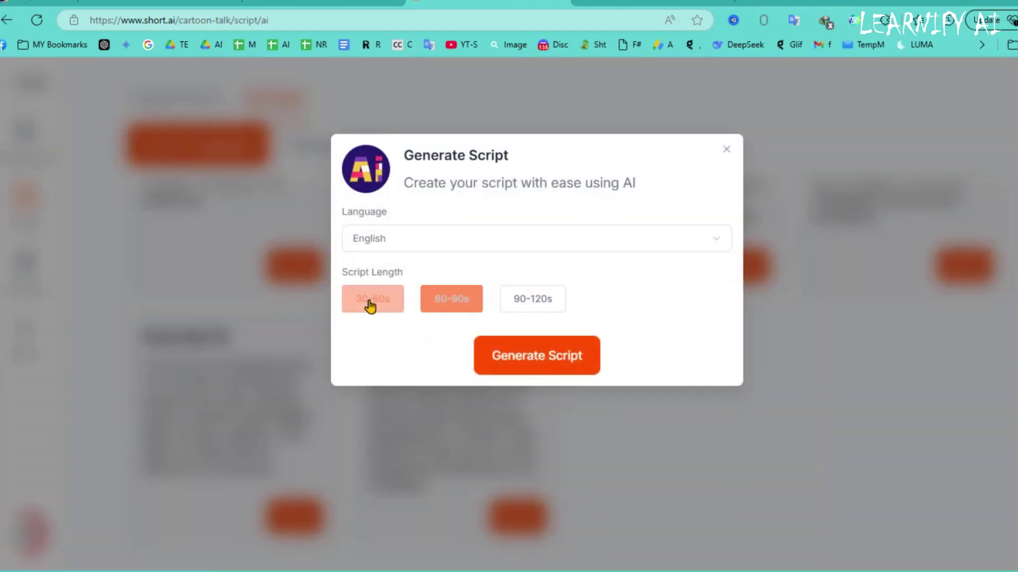
{"action": "left_click", "coordinate": [517, 364]}
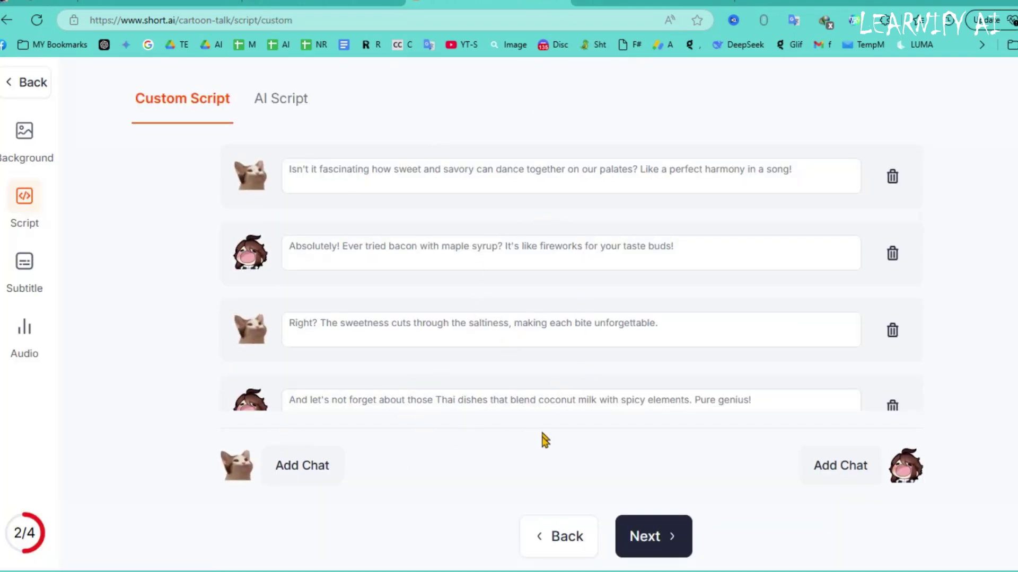
Step: Move past the subtitle style and assign the Chuck voice to the left cat character
{"action": "left_click", "coordinate": [639, 545]}
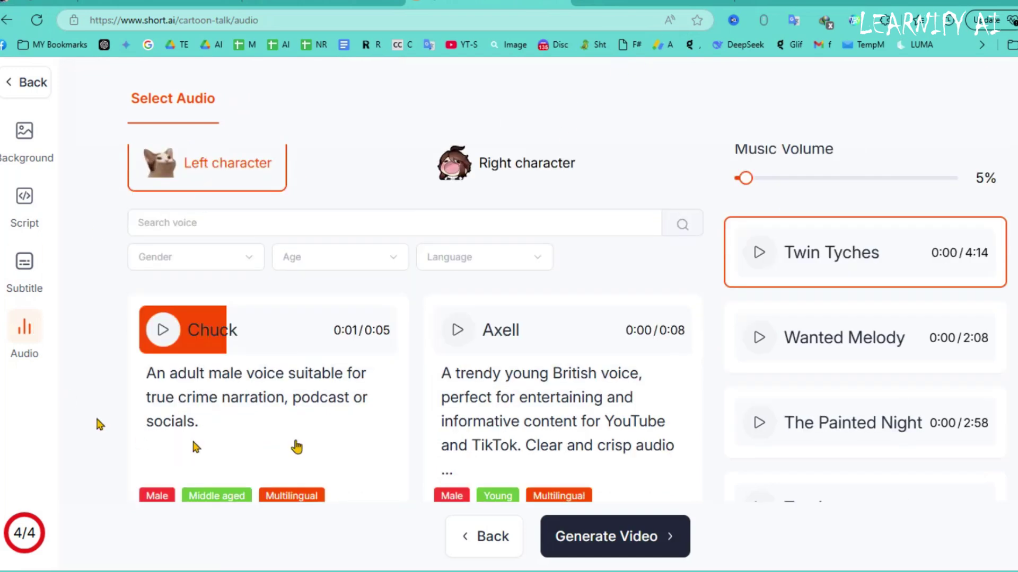
{"action": "left_click", "coordinate": [312, 397]}
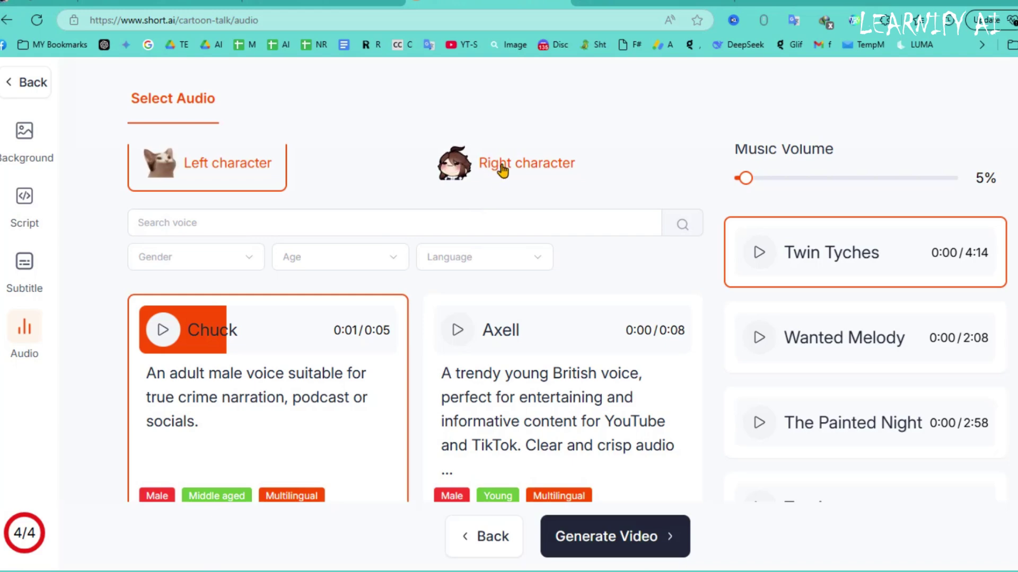
{"action": "left_click", "coordinate": [502, 170]}
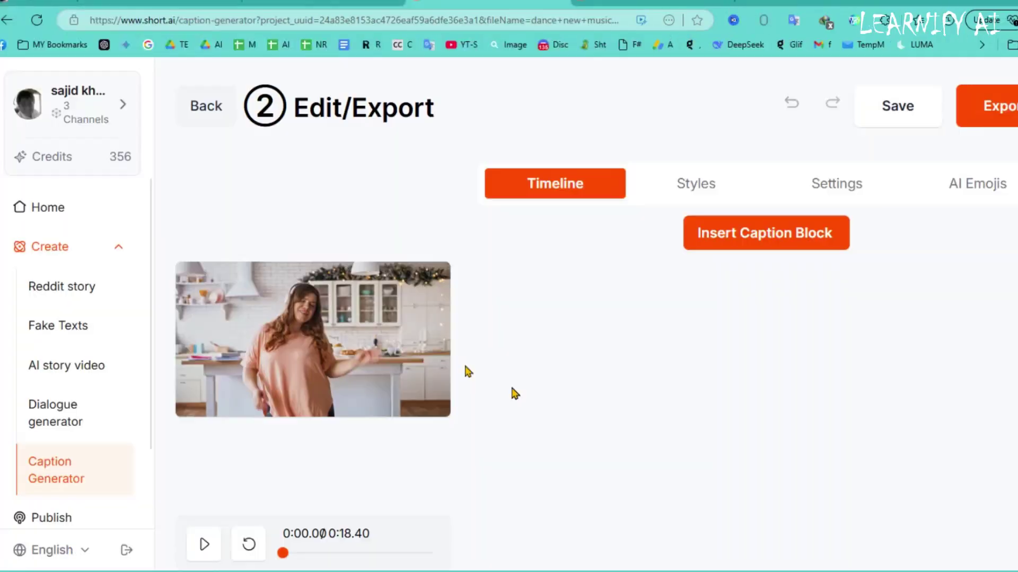
Step: Apply the green outlined caption style template to the dance clip
{"action": "left_click", "coordinate": [694, 185]}
{"action": "scroll", "coordinate": [742, 414], "scroll_direction": "down", "scroll_amount": 4}
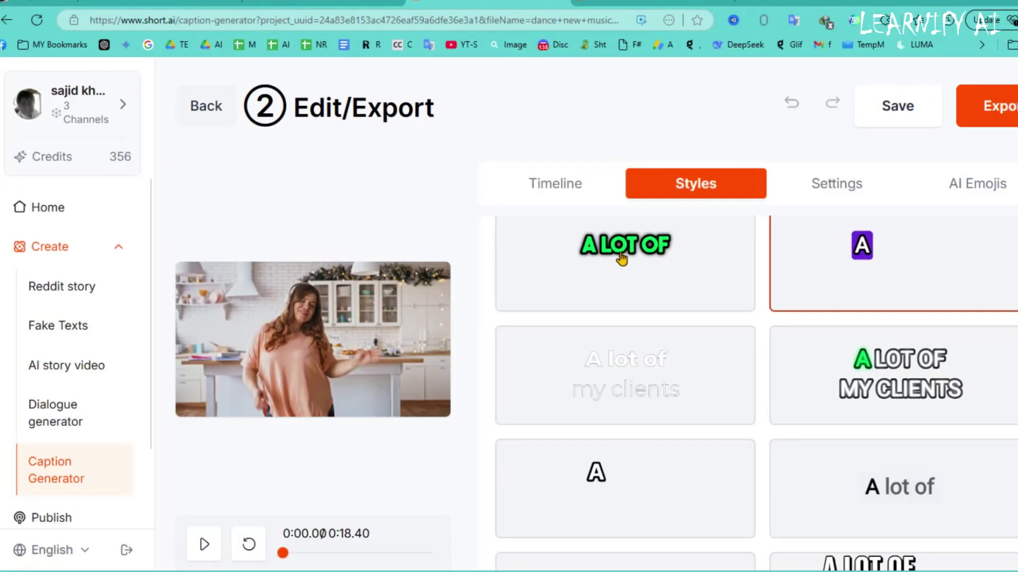
{"action": "left_click", "coordinate": [662, 262]}
Step: Review the caption font, colour and shadow settings and the AI emoji options
{"action": "left_click", "coordinate": [830, 189]}
{"action": "scroll", "coordinate": [616, 475], "scroll_direction": "down", "scroll_amount": 3}
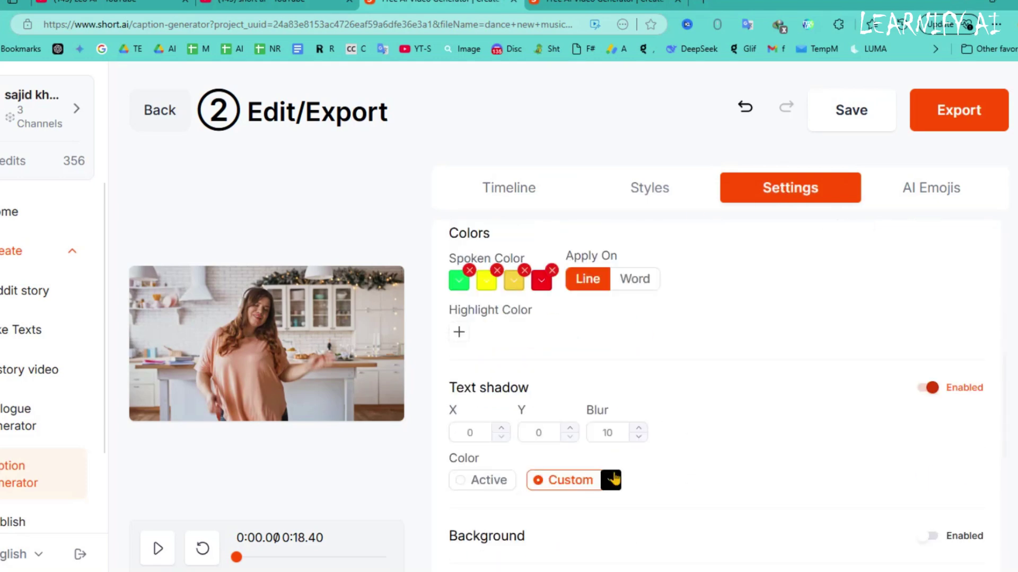
{"action": "scroll", "coordinate": [616, 476], "scroll_direction": "up", "scroll_amount": 1}
{"action": "scroll", "coordinate": [618, 472], "scroll_direction": "down", "scroll_amount": 6}
{"action": "scroll", "coordinate": [729, 356], "scroll_direction": "up", "scroll_amount": 10}
{"action": "left_click", "coordinate": [913, 197]}
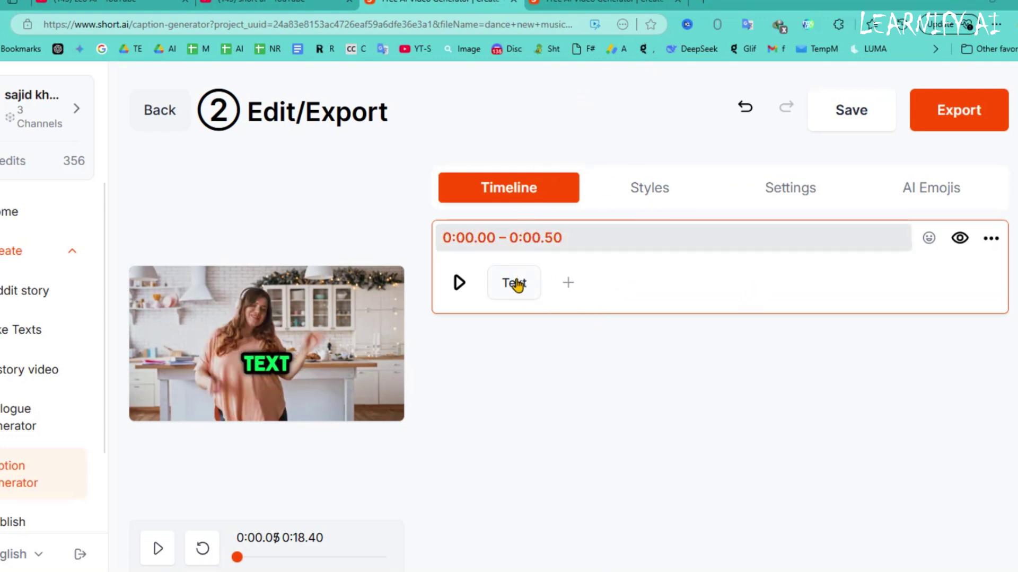
Step: Scroll the explore page down to the Popular Templates story, Reddit and dialogue cards
{"action": "scroll", "coordinate": [509, 318], "scroll_direction": "down", "scroll_amount": 3}
{"action": "scroll", "coordinate": [509, 318], "scroll_direction": "down", "scroll_amount": 3}
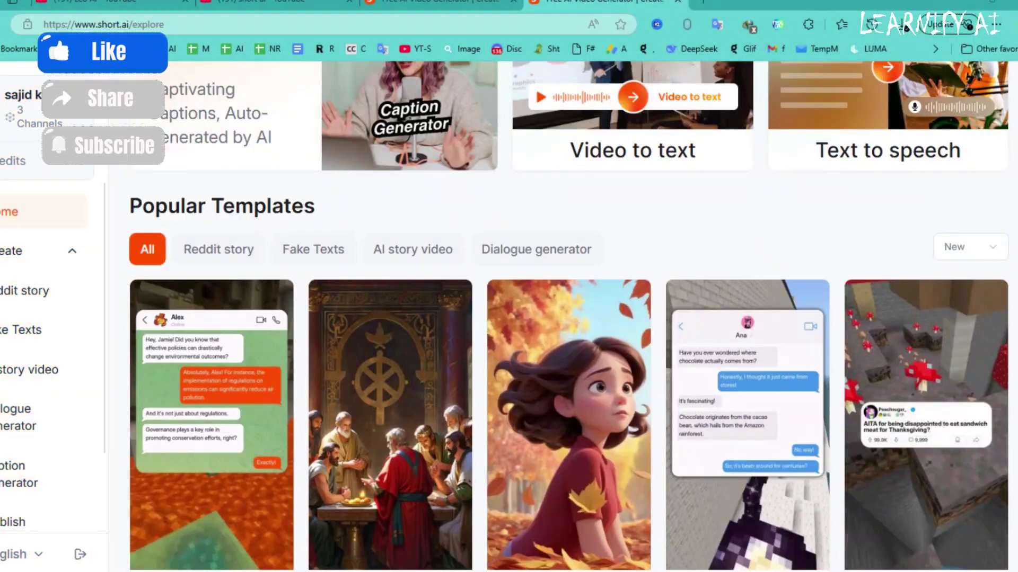
{"action": "scroll", "coordinate": [551, 562], "scroll_direction": "down", "scroll_amount": 4}
{"action": "scroll", "coordinate": [551, 561], "scroll_direction": "down", "scroll_amount": 6}
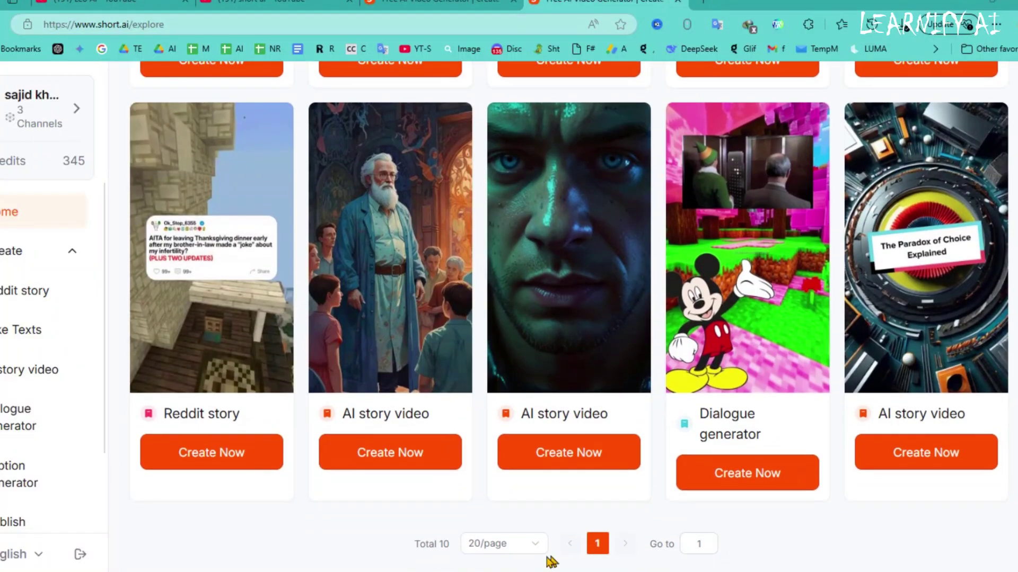